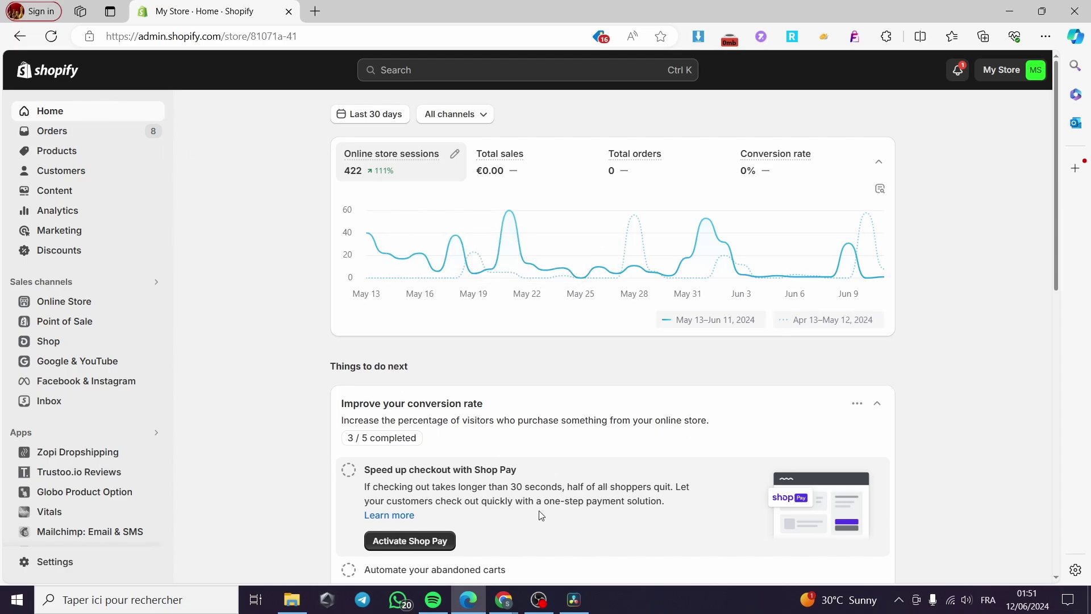
Switch from the Shopify admin to the '(20+) Facebook' Chrome window.
mouse_move(504, 600)
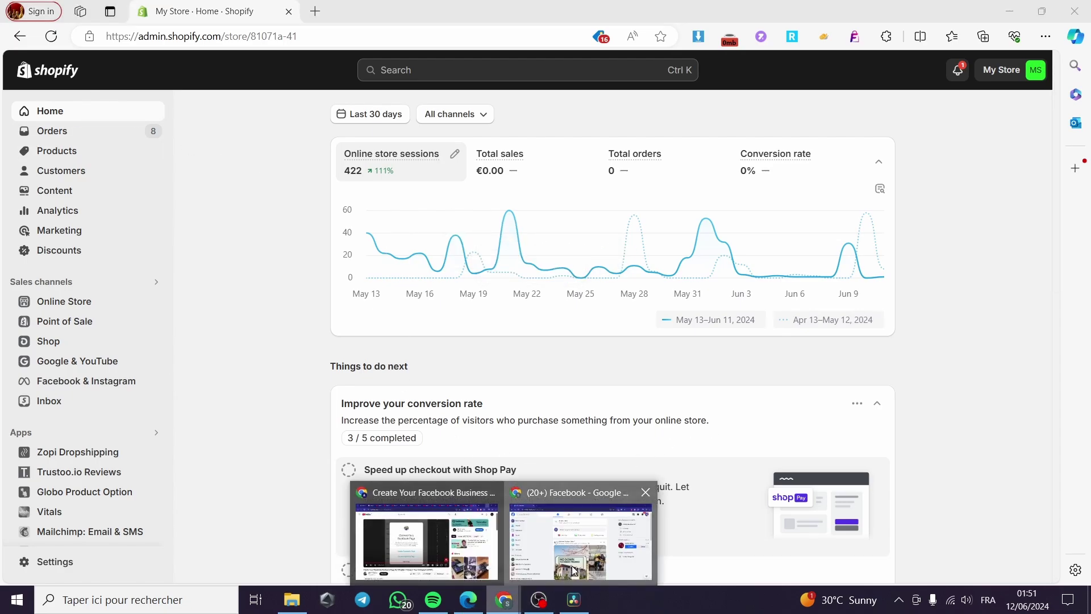
left_click(582, 528)
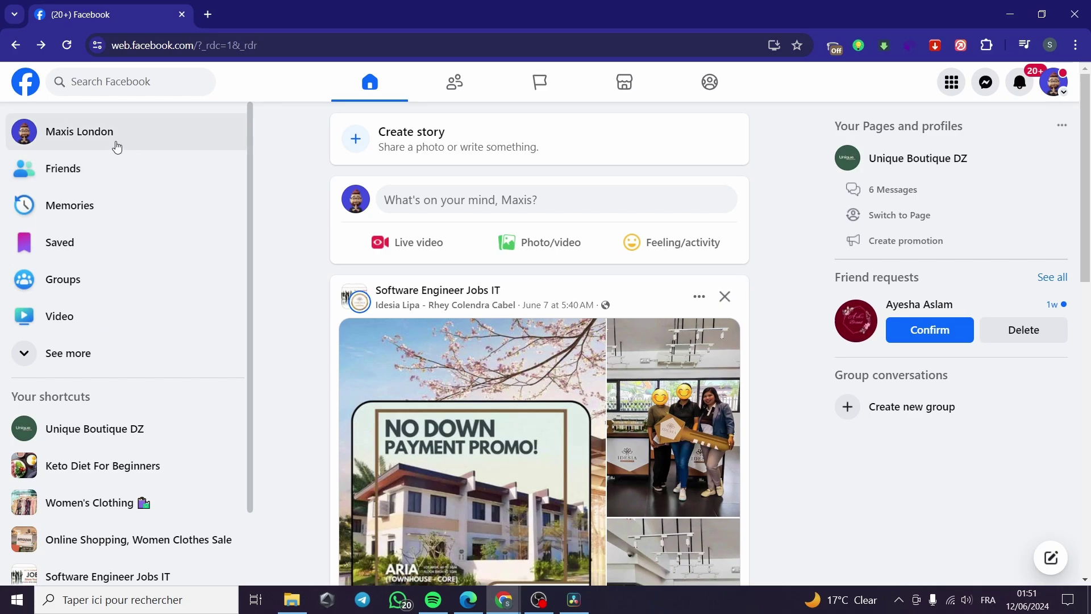
Go to Pages from the expanded Facebook sidebar and start creating a new Page.
left_click(36, 355)
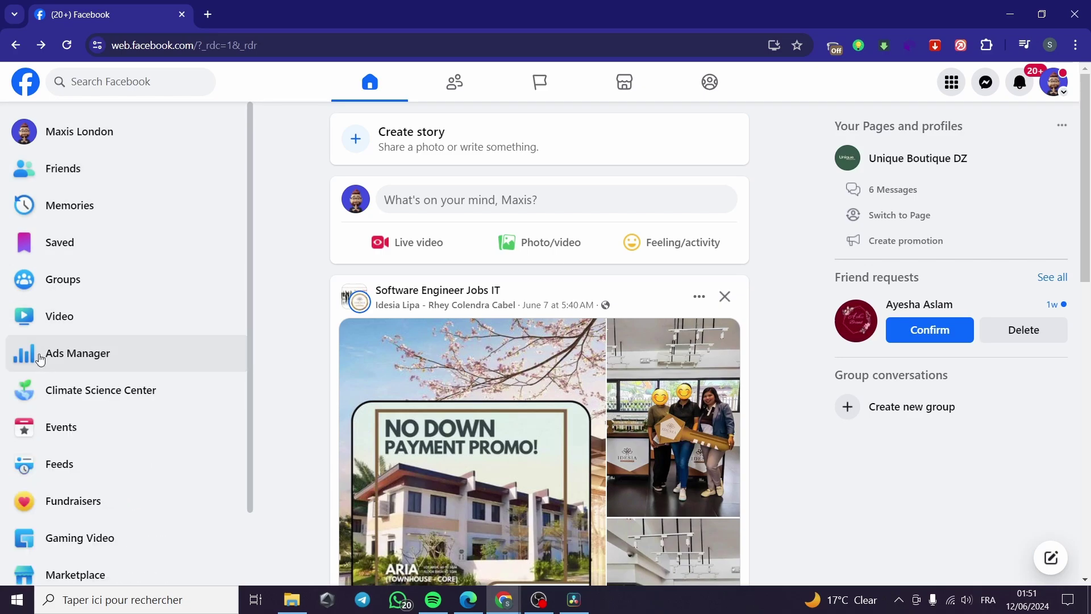
scroll(118, 350, "down", 5)
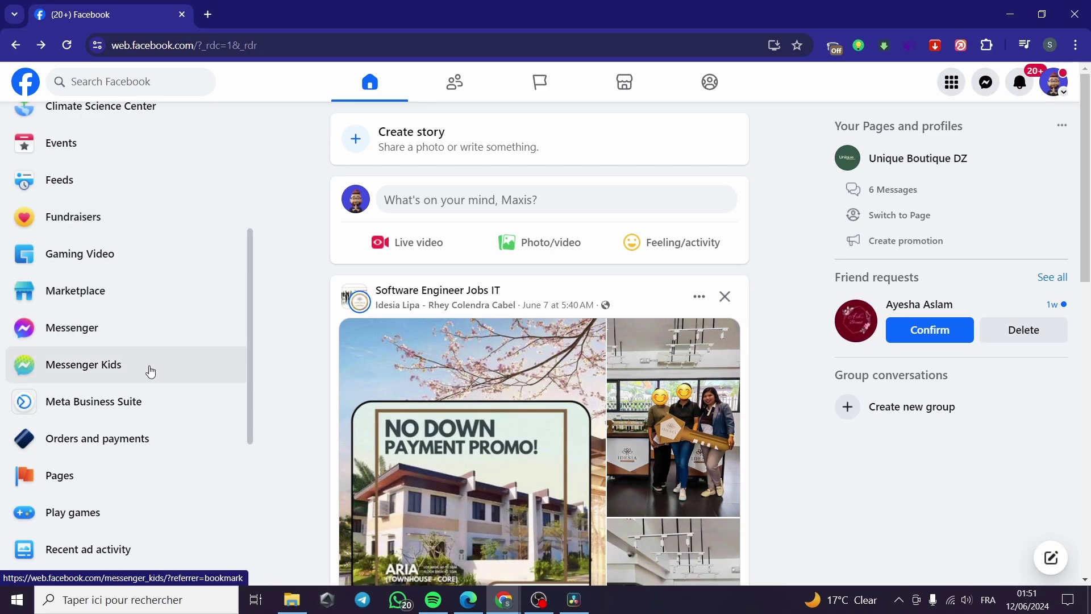
scroll(153, 410, "down", 1)
scroll(153, 409, "down", 1)
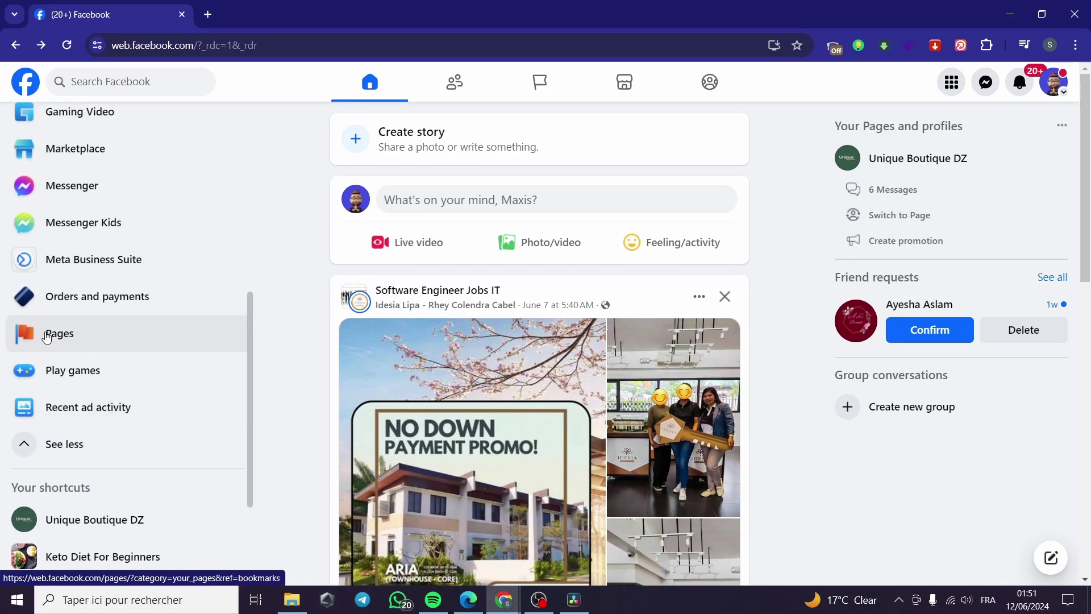
left_click(48, 335)
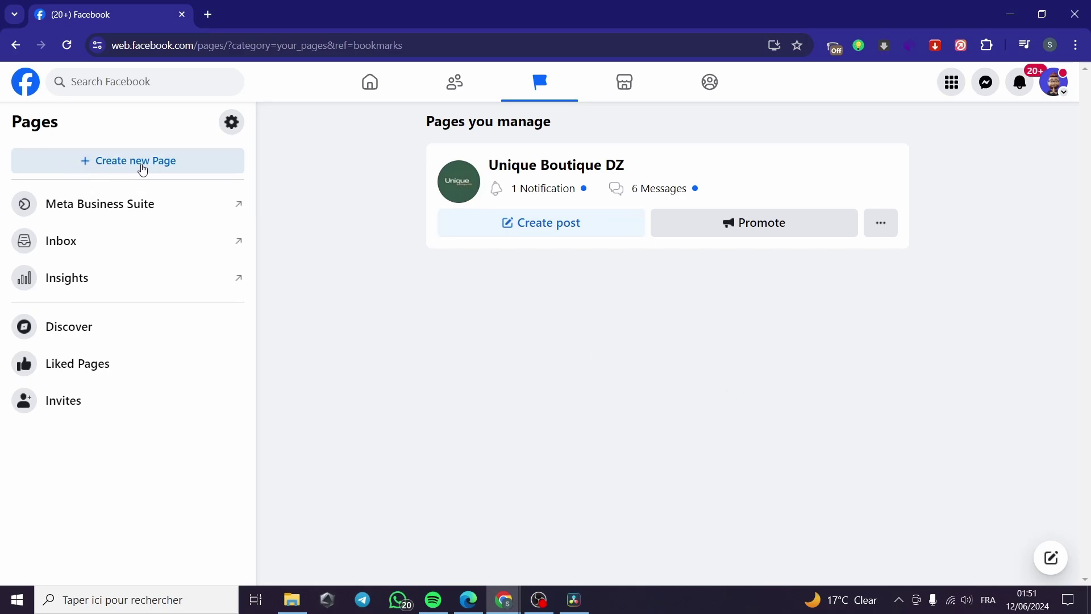
left_click(143, 170)
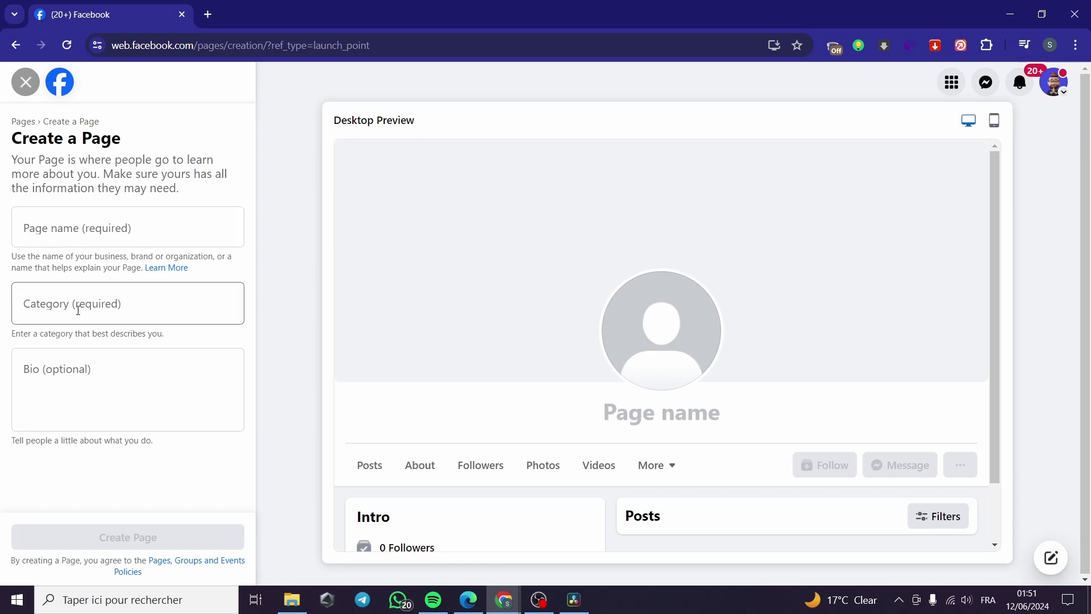
Enter Smith'sclothing as the new Page name.
left_click(77, 227)
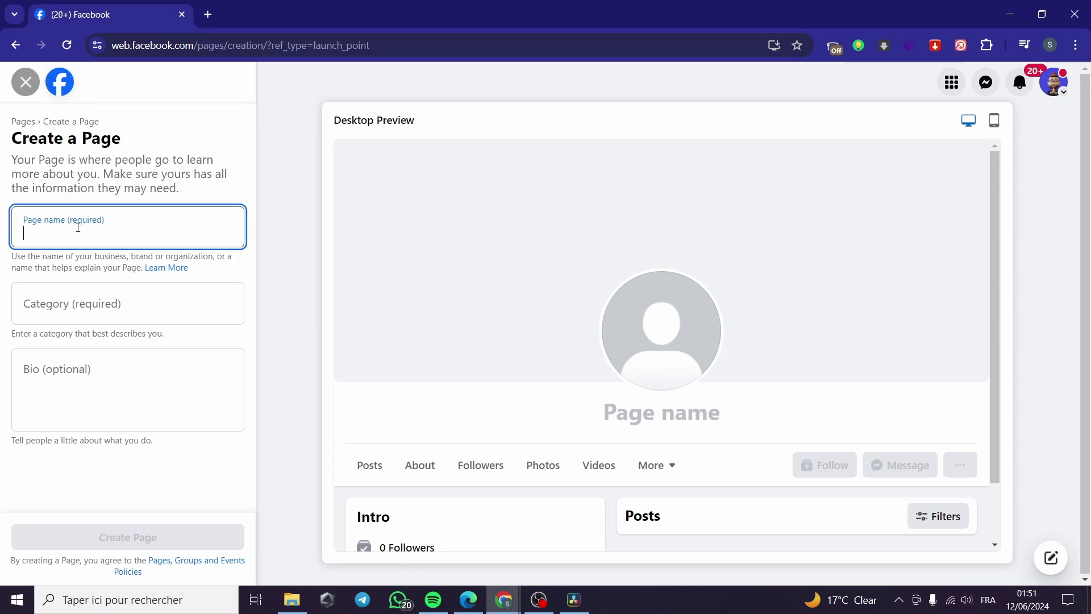
type("Smiths")
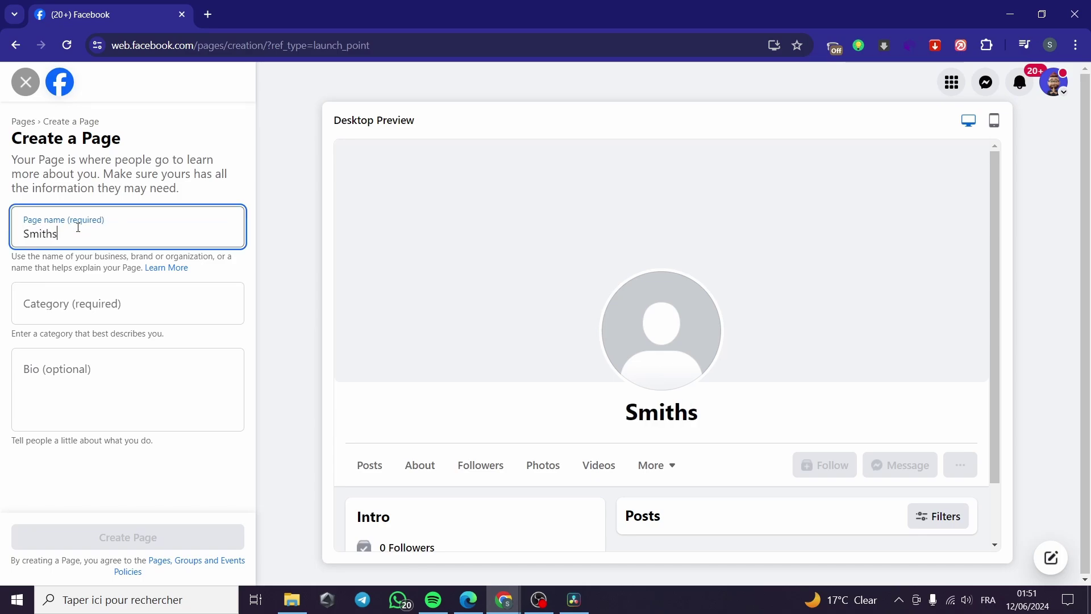
key("BackSpace")
type("'s")
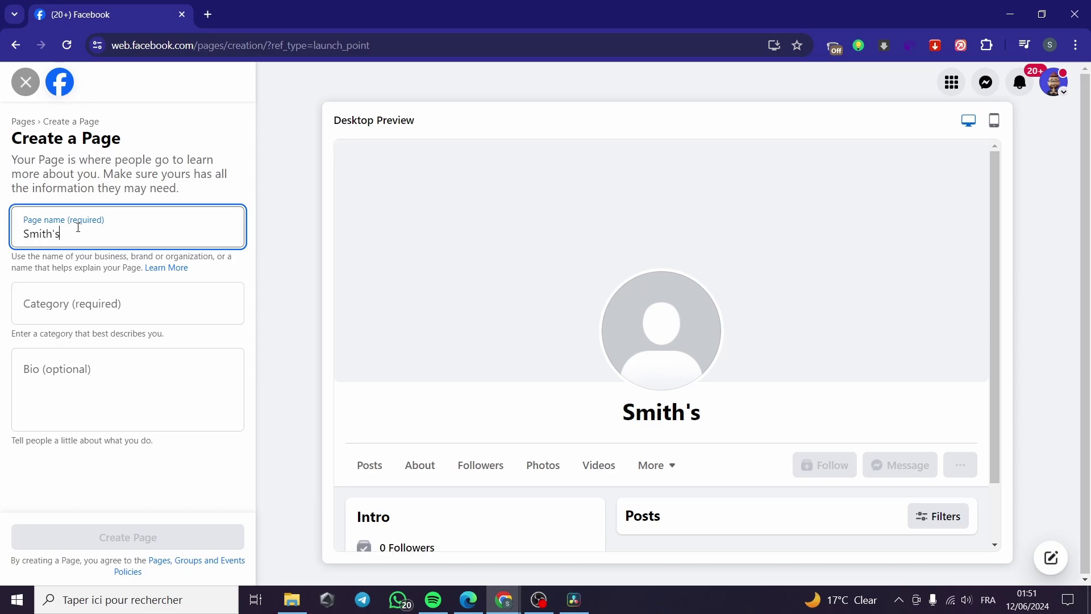
type("clothing")
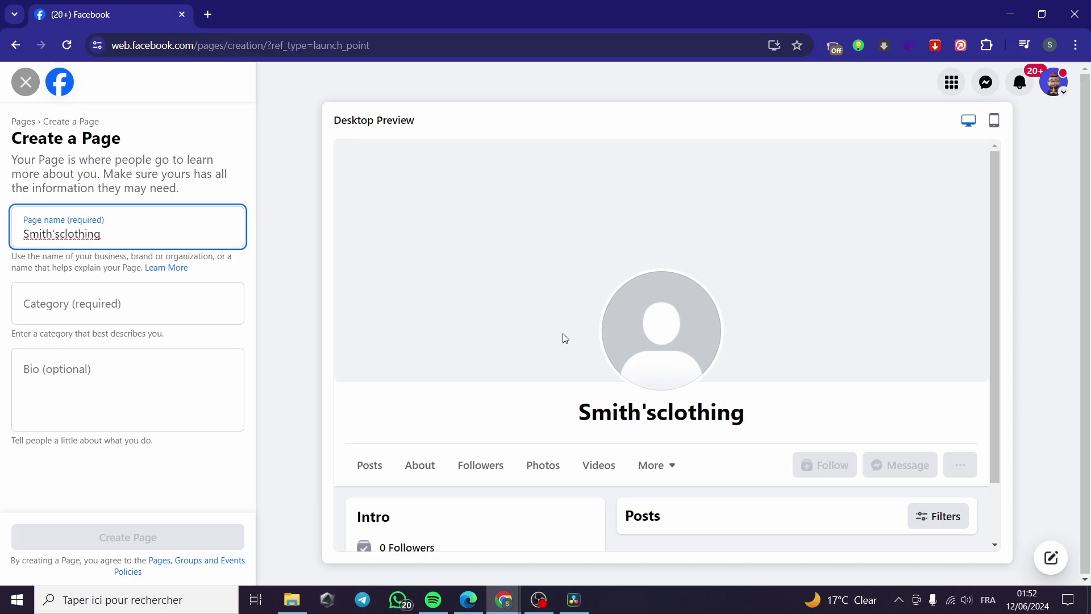
left_click(89, 304)
Set the Page category to Clothing store.
left_click(89, 304)
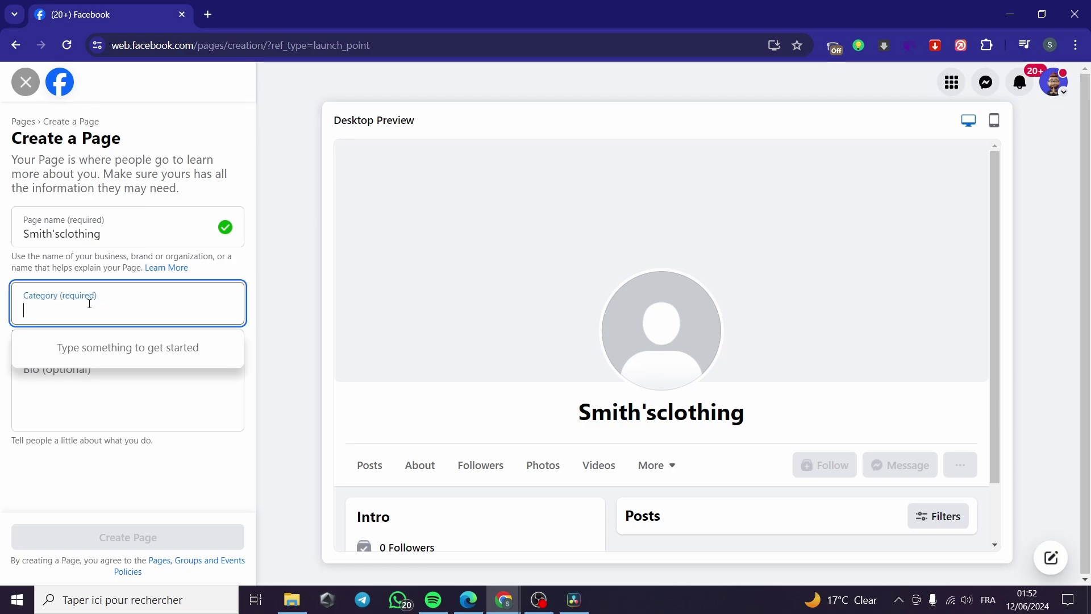
type("clothing")
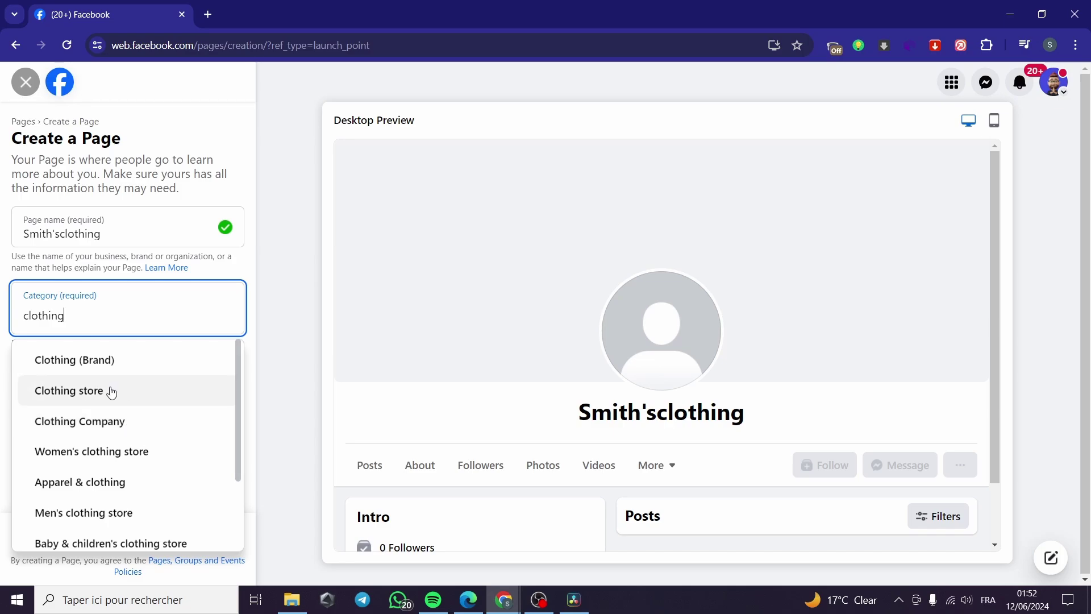
left_click(64, 397)
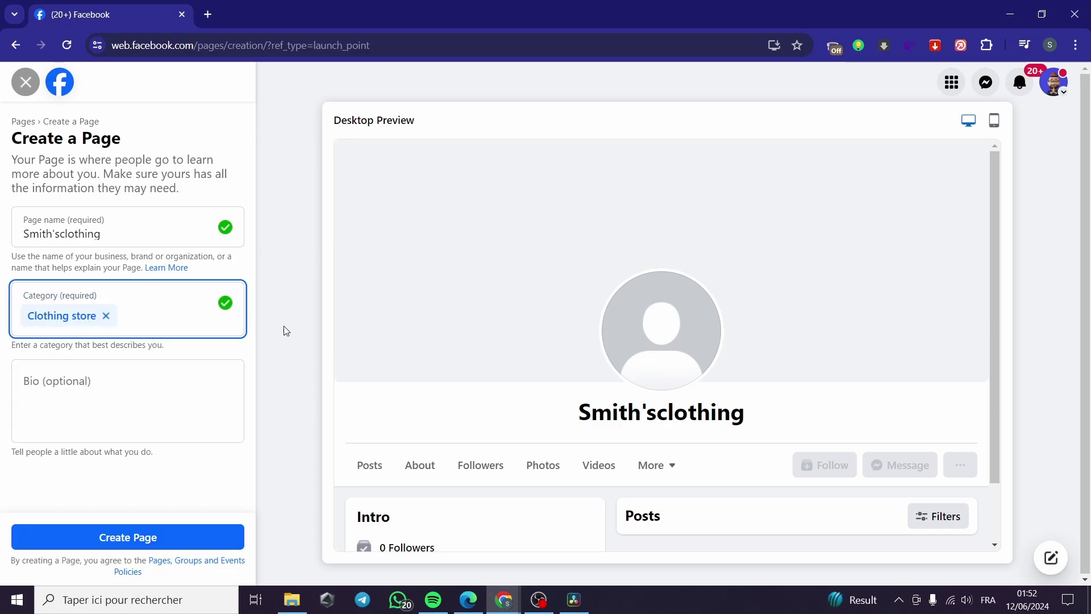
left_click(58, 381)
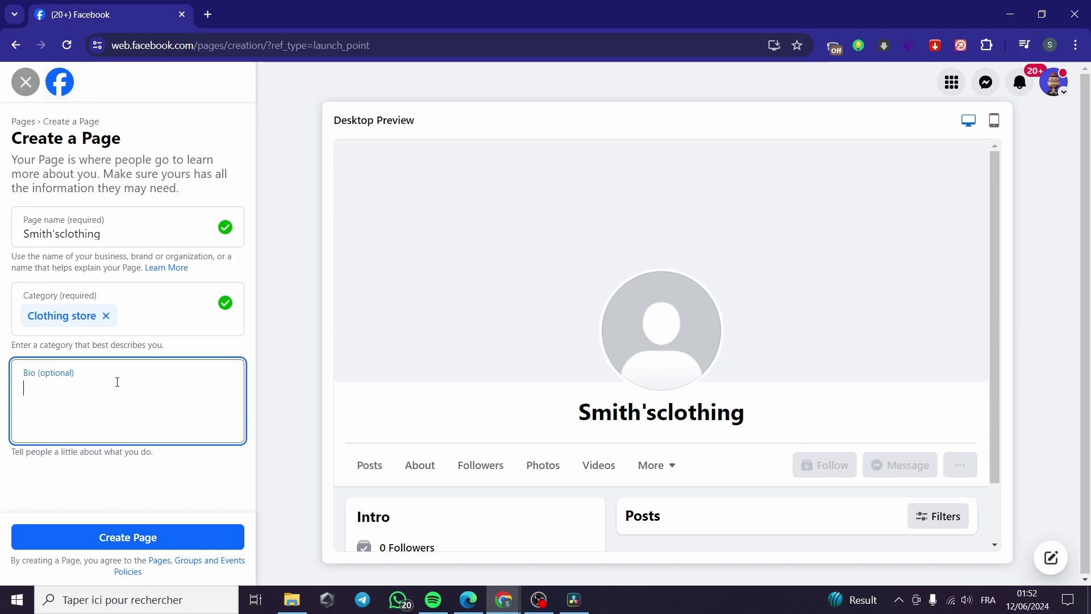
Enter the bio 'We are here to serve you the best quality clothings with premium materials' and create the Page.
type("We are here")
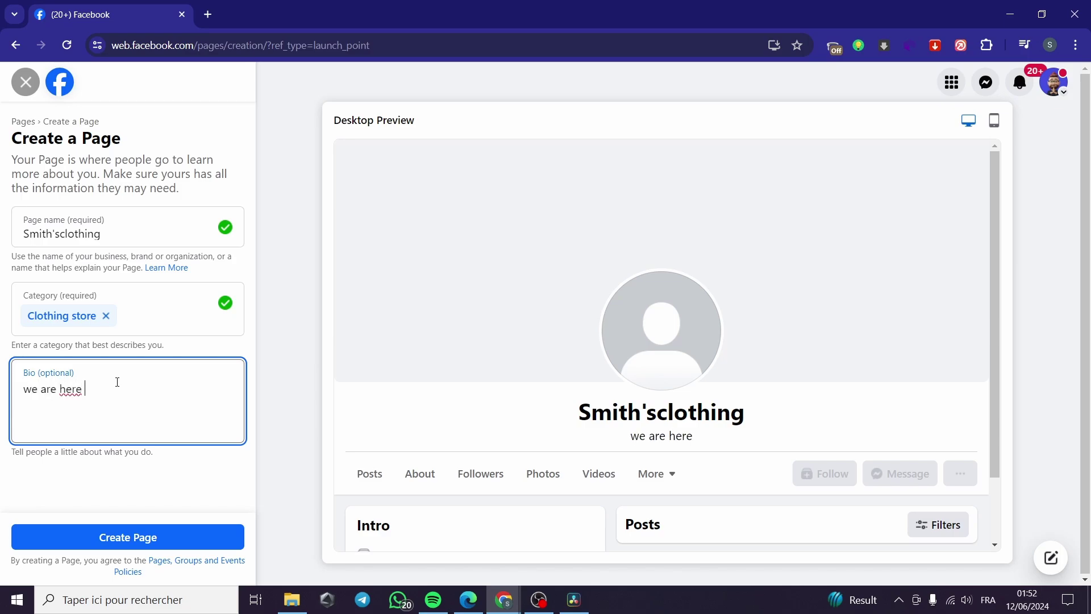
type(" to serv")
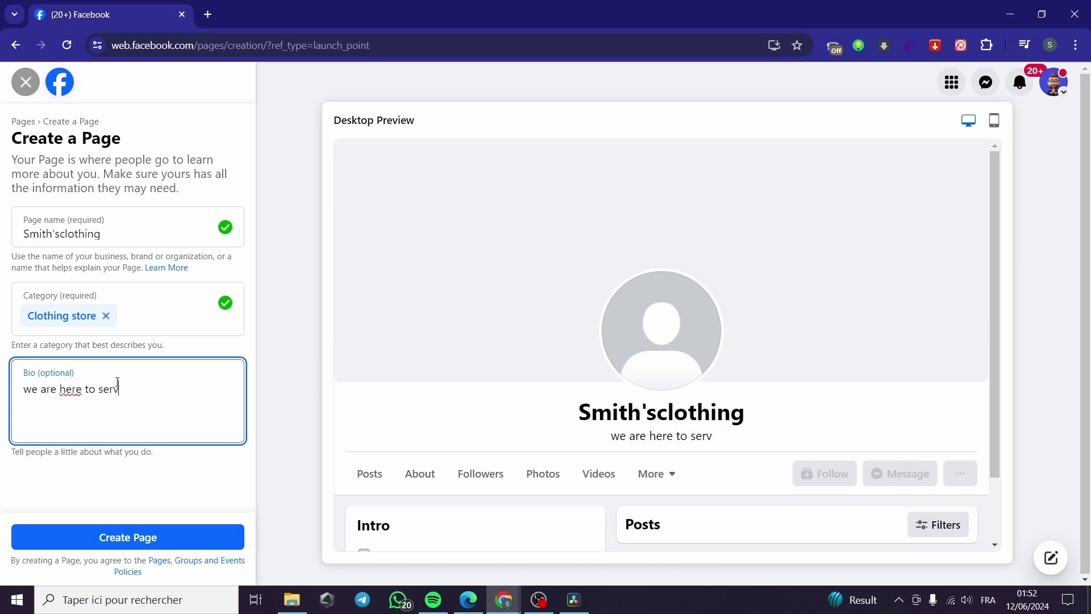
type("e yo")
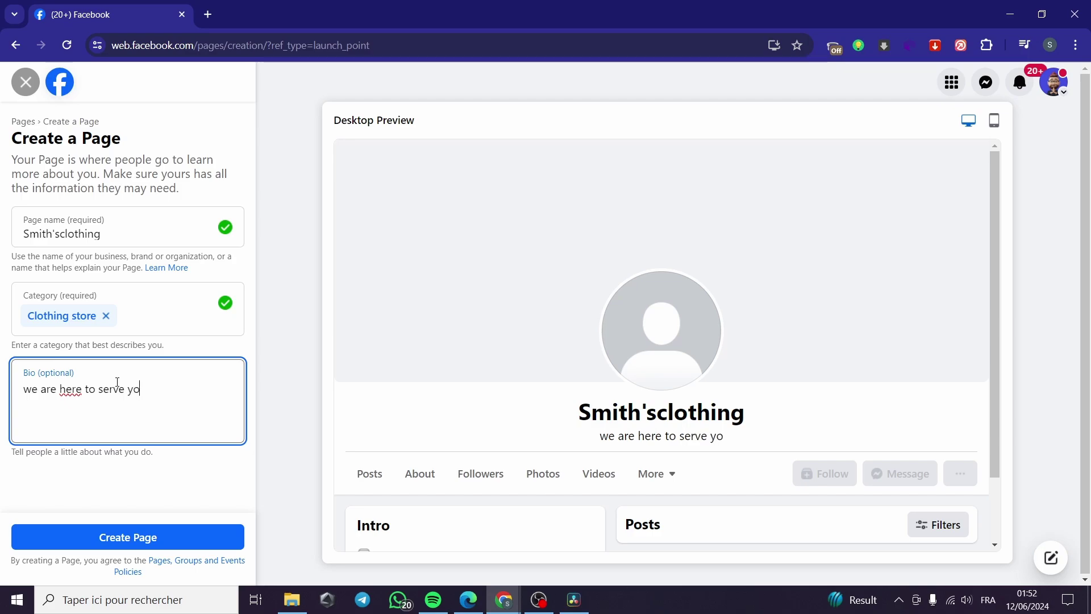
type("u the best ")
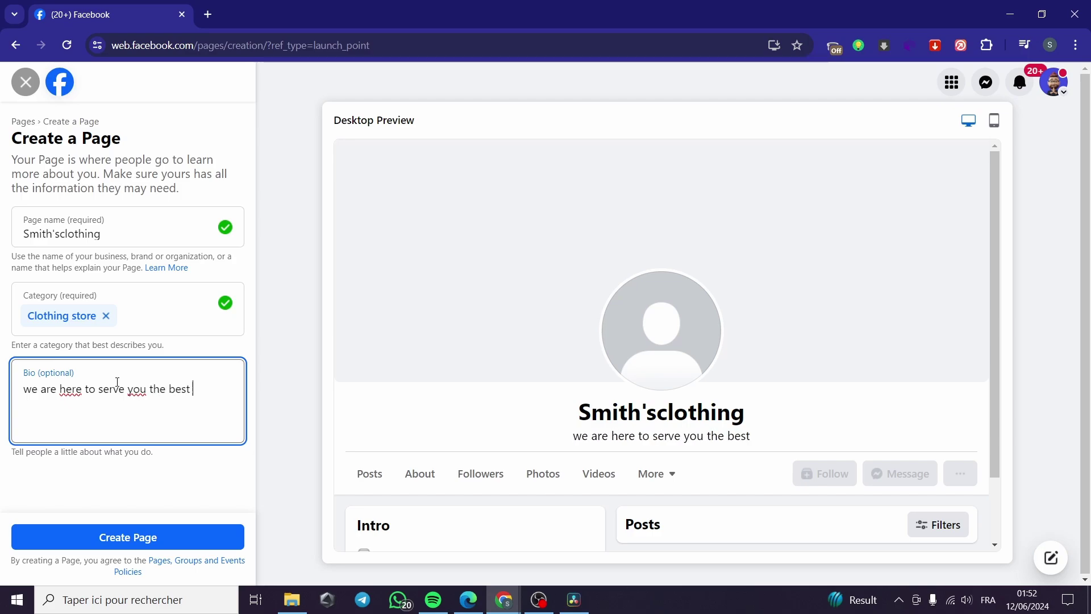
type("quality")
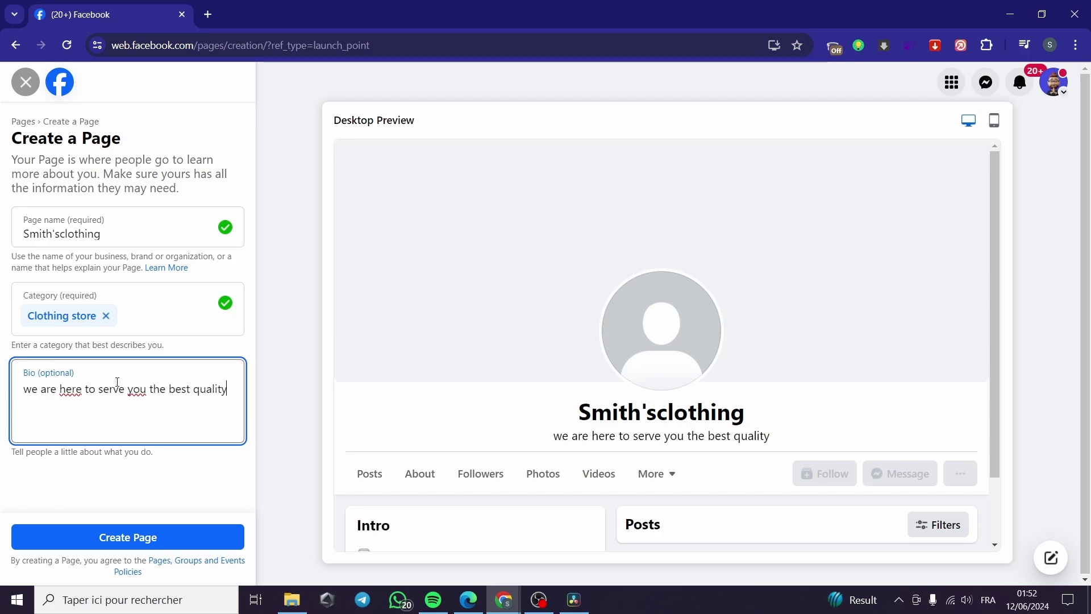
type(" clot")
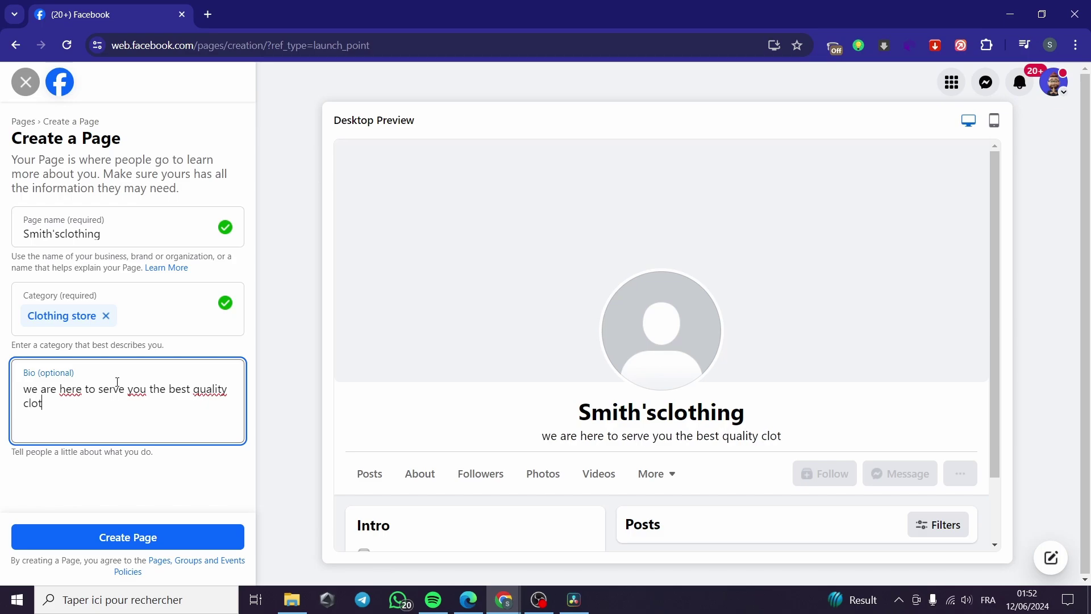
type("hings wit")
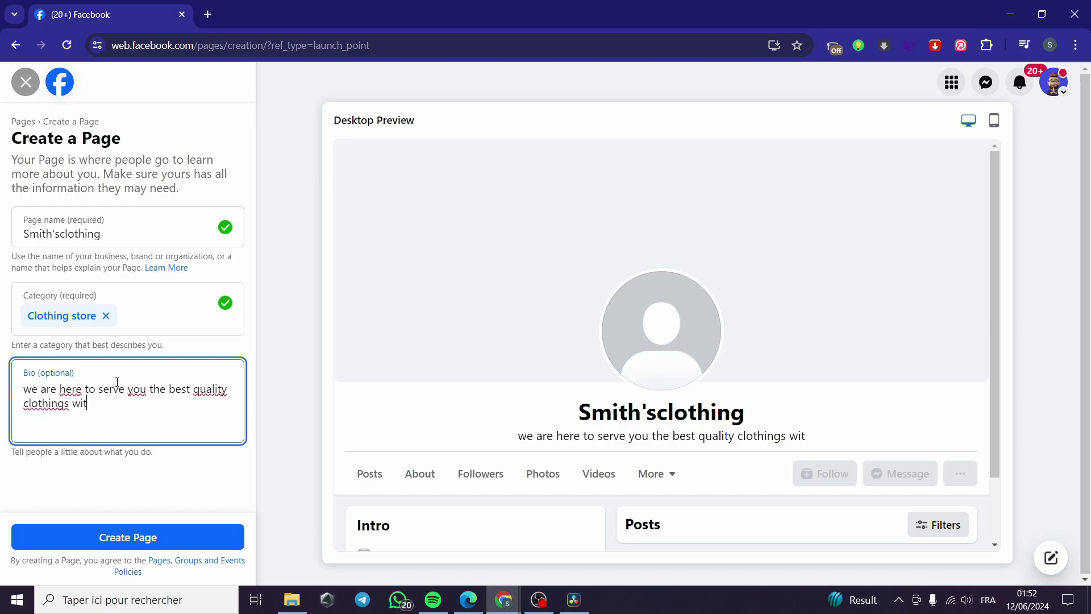
type("h pre")
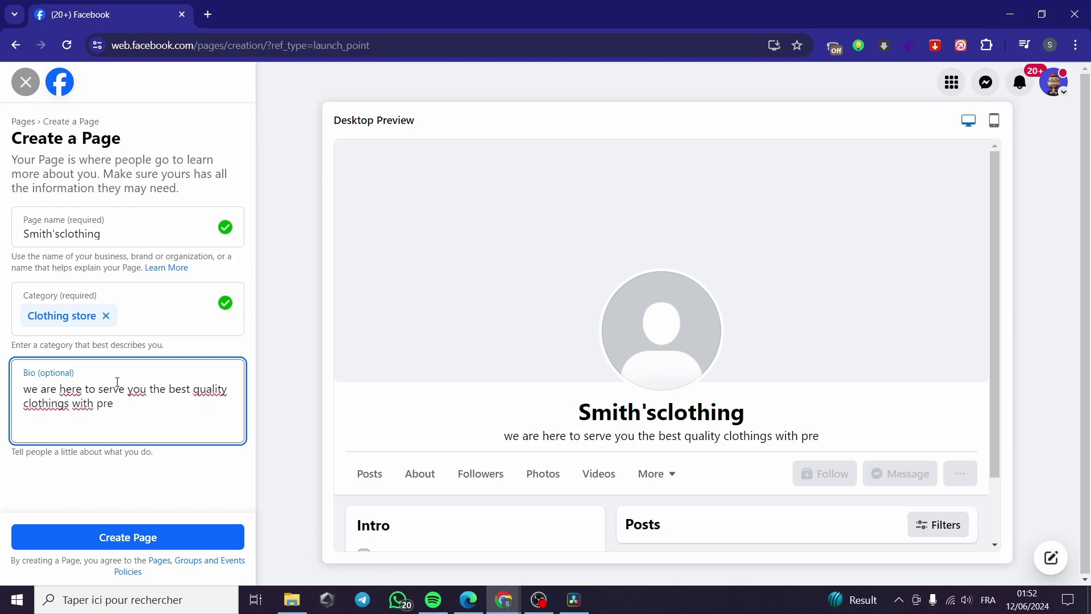
type("muiu")
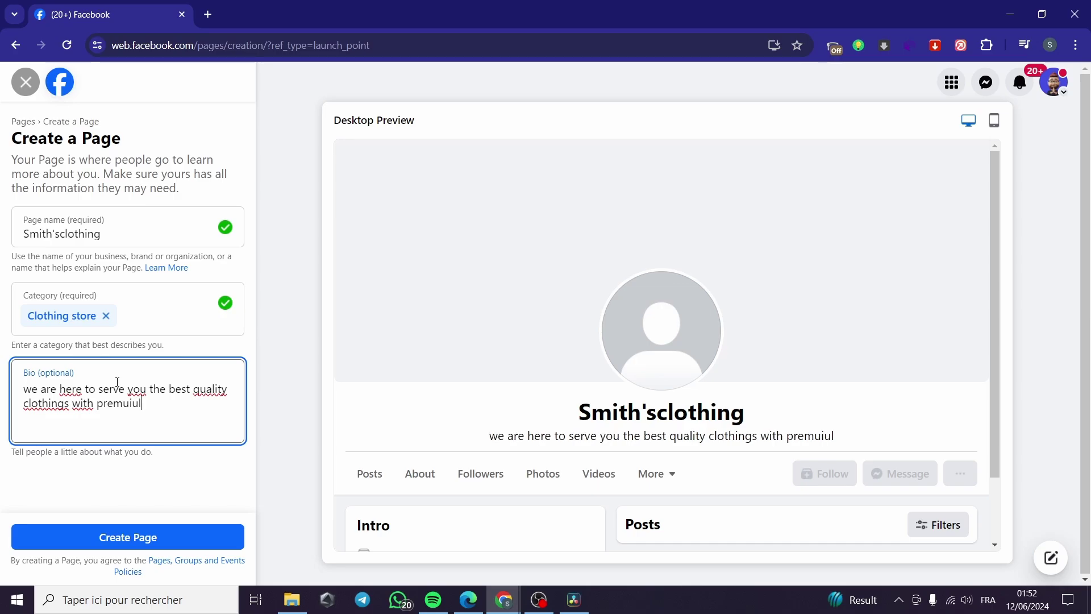
key("BackSpace")
key("BackSpace")
type("iu")
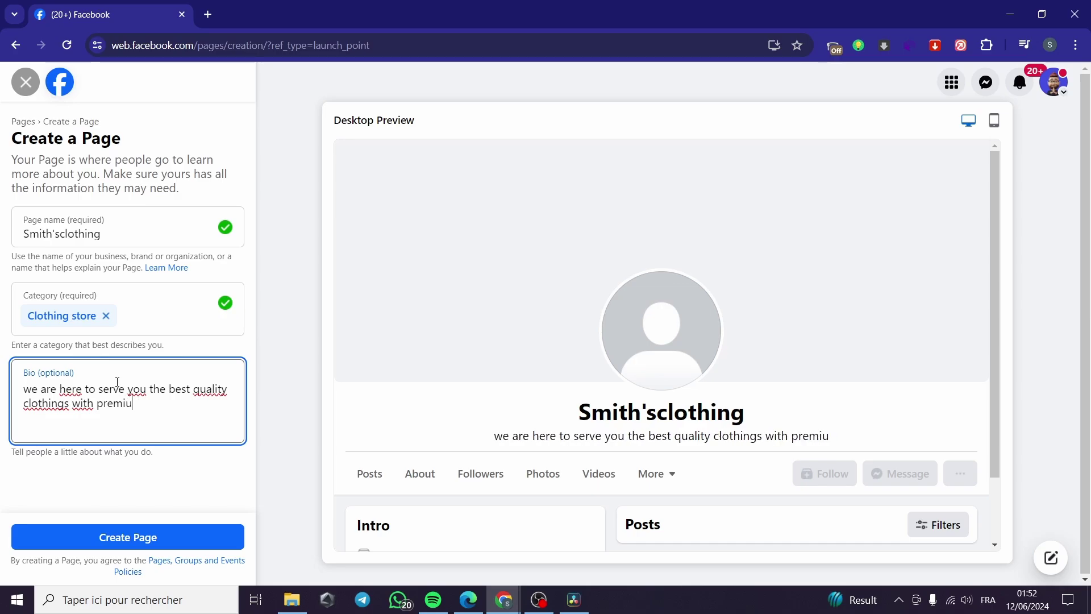
type("m materials")
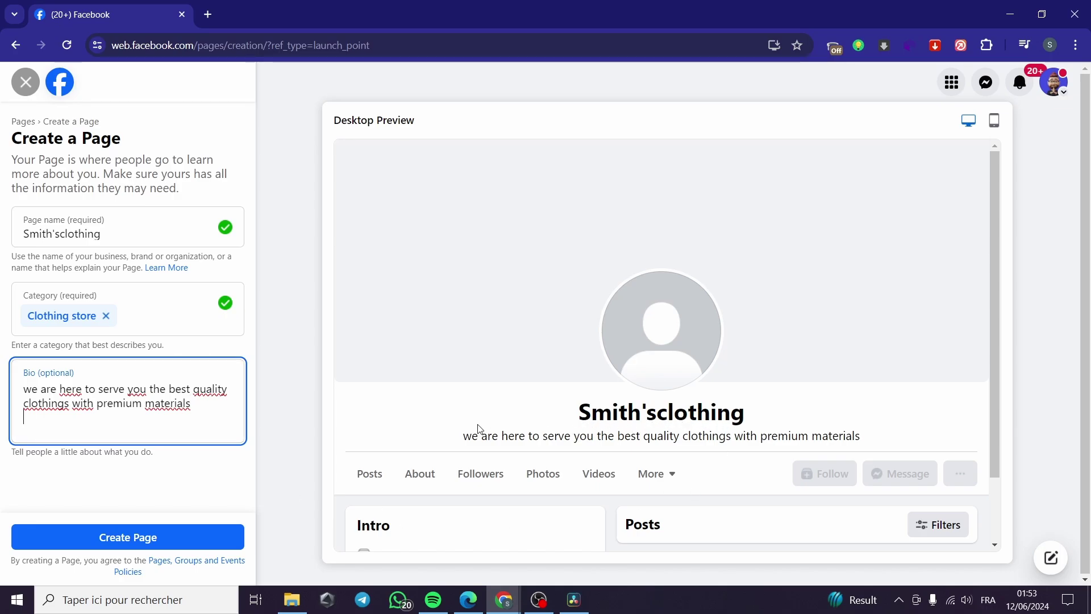
key("Return")
scroll(438, 490, "down", 2)
left_click(181, 534)
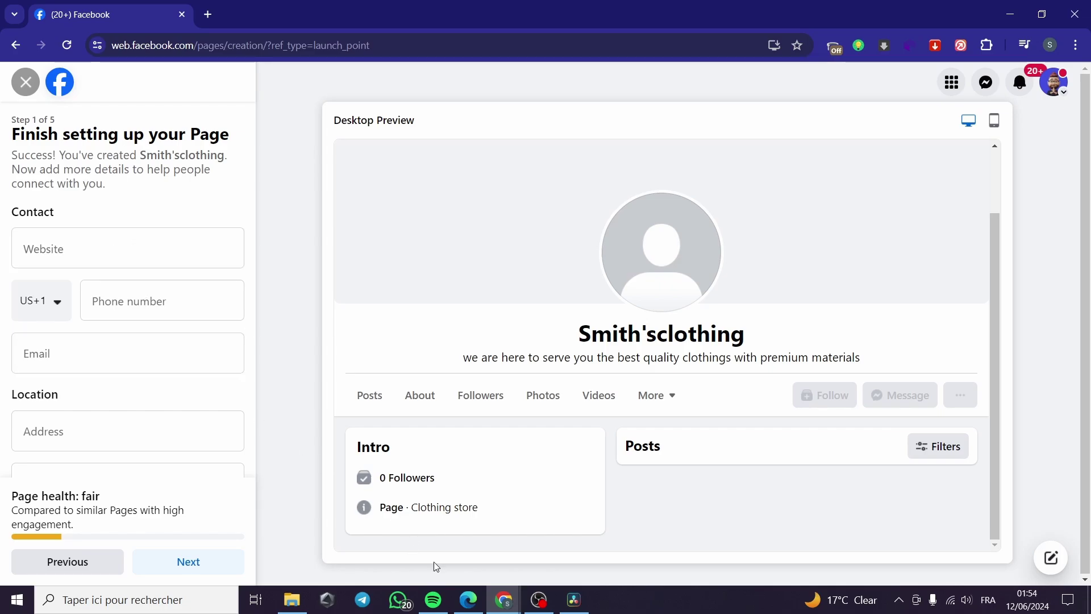
Return to the Shopify admin window once the Page is created.
left_click(469, 600)
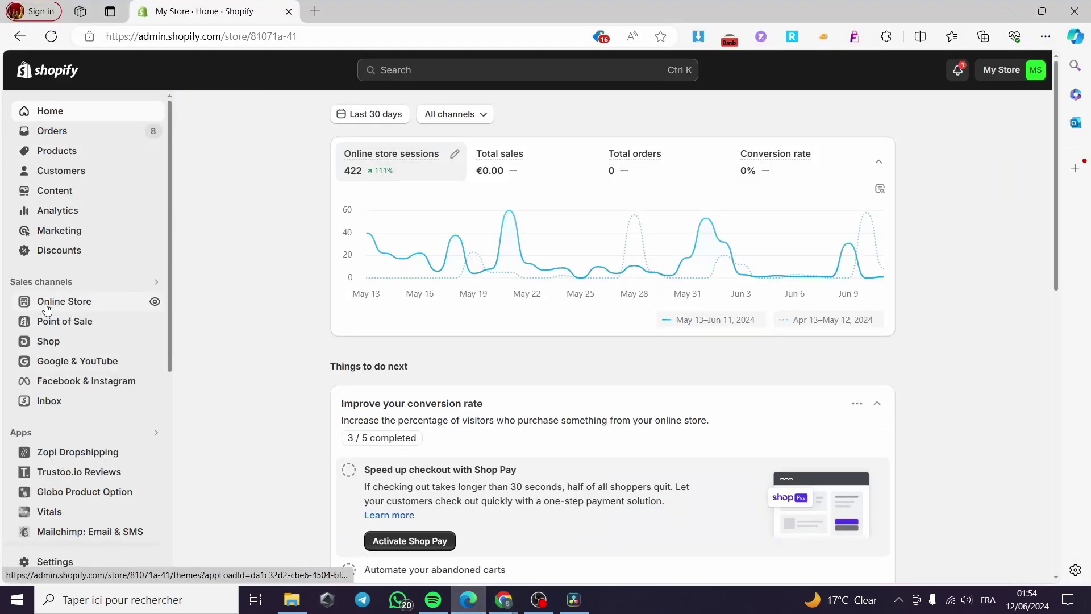
Copy the jacksmithclothes.space storefront URL, close its tab, and return to the Facebook setup.
left_click(155, 301)
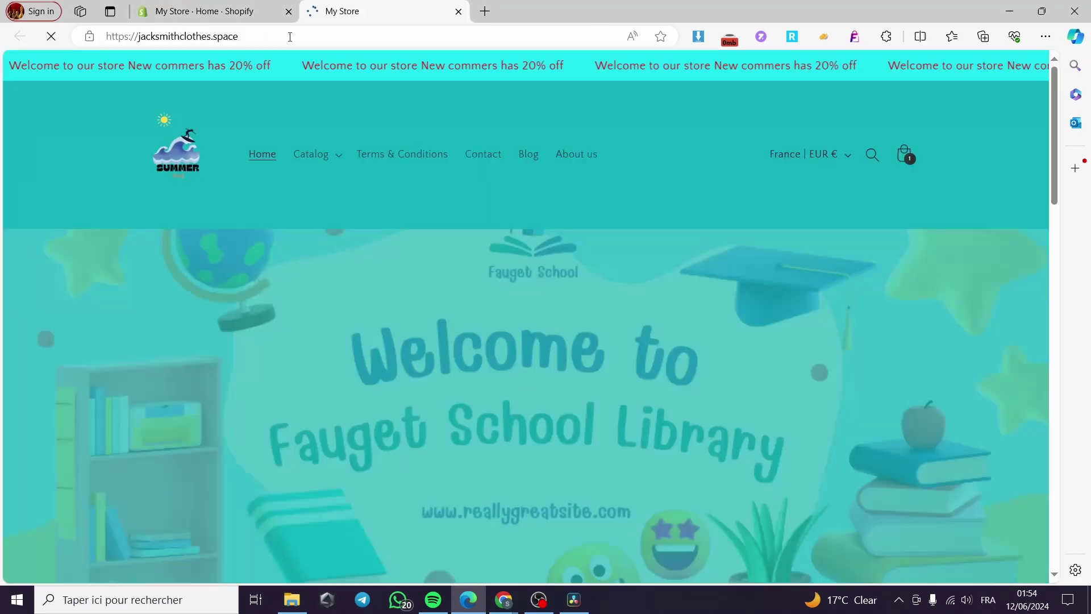
left_click(290, 36)
key("ctrl+c")
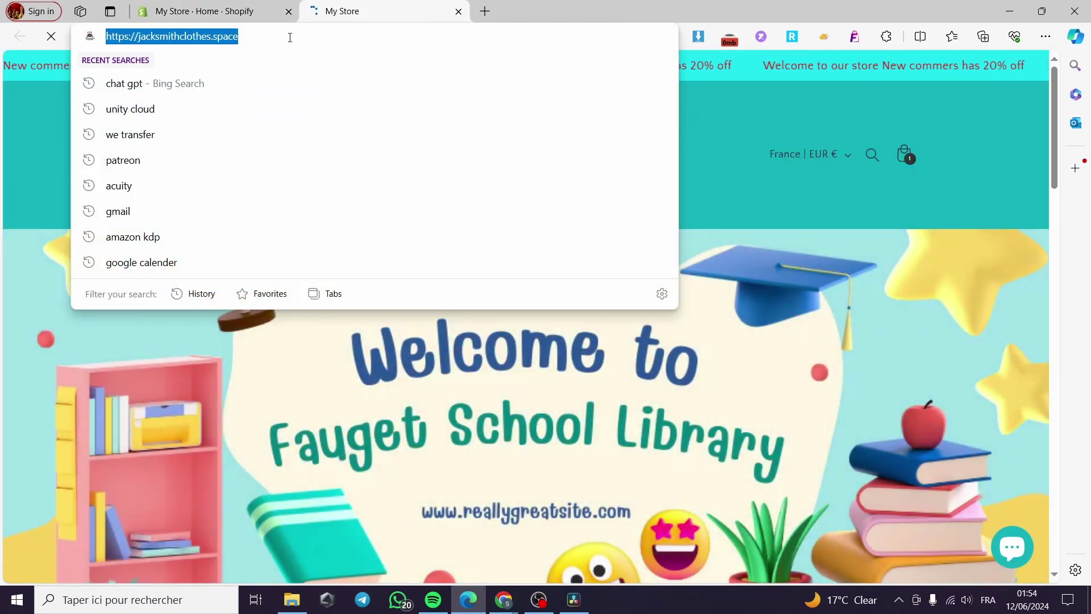
key("Escape")
key("ctrl+w")
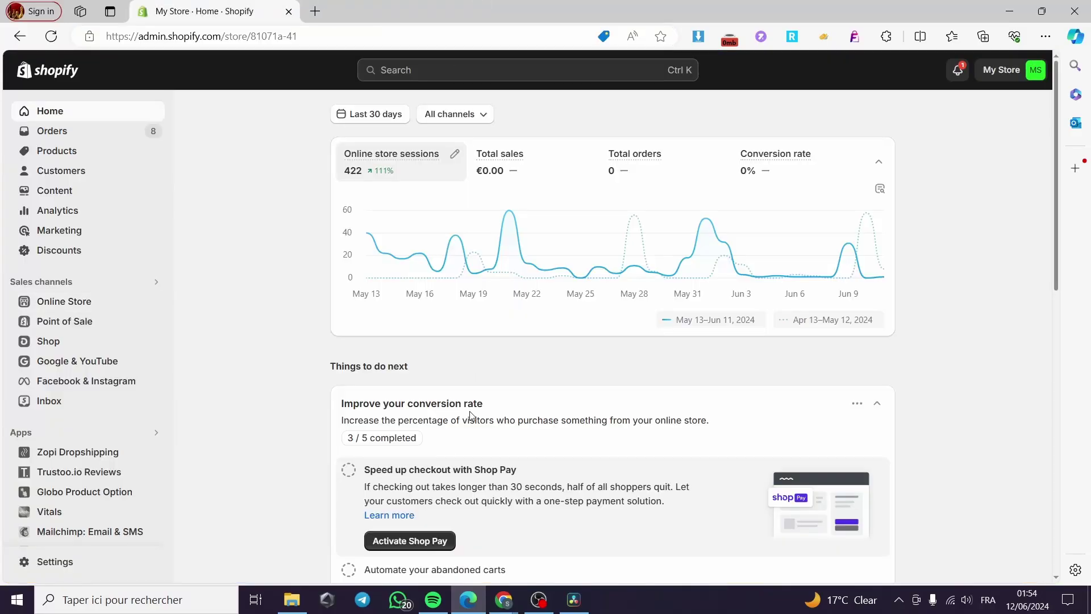
mouse_move(503, 600)
left_click(551, 548)
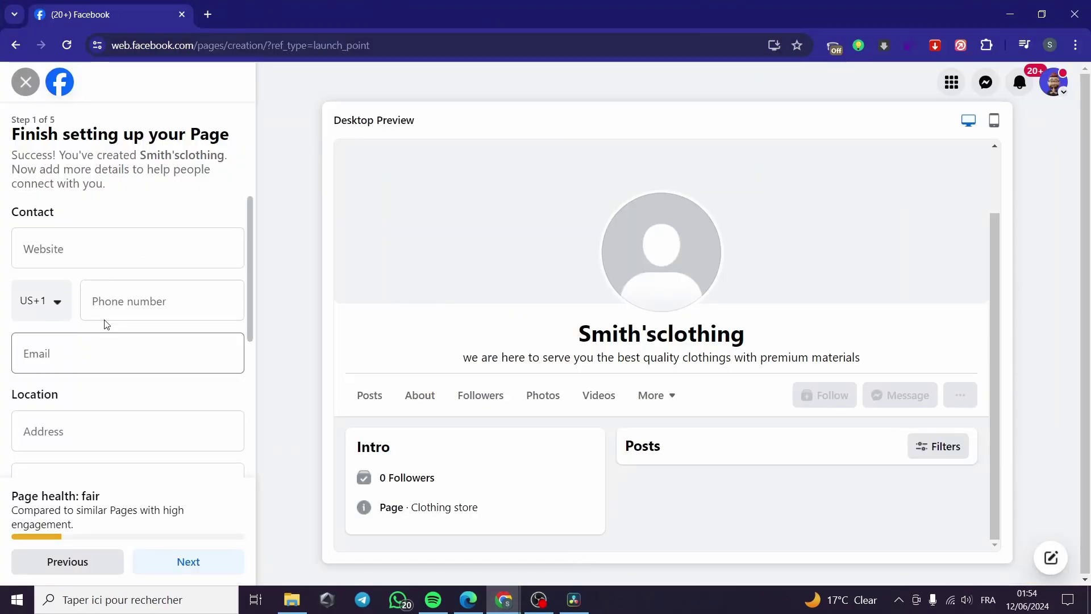
left_click(95, 254)
key("ctrl+v")
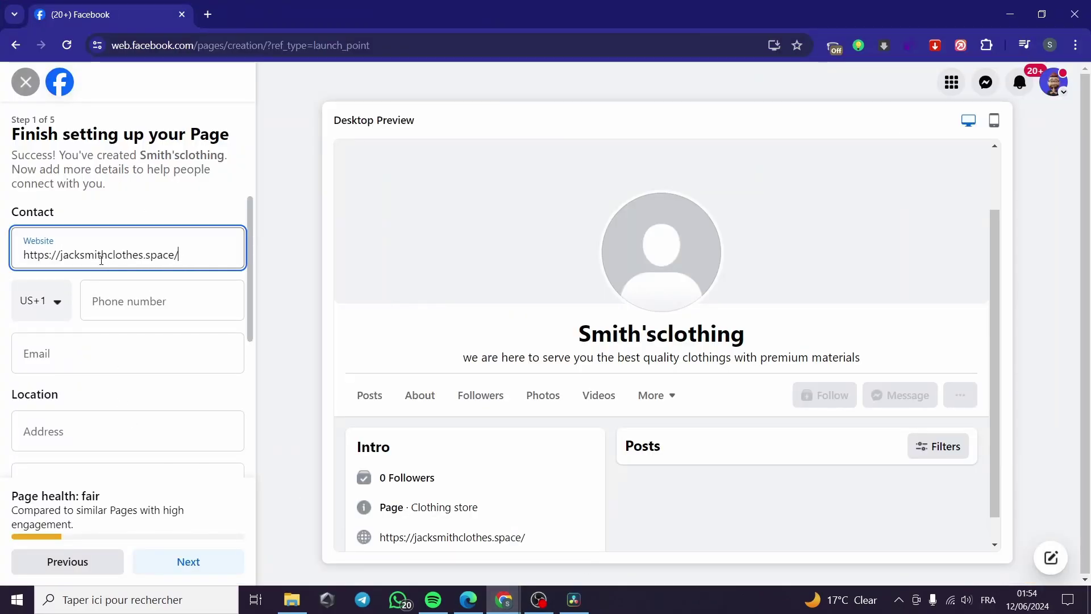
left_click(165, 311)
left_click(90, 345)
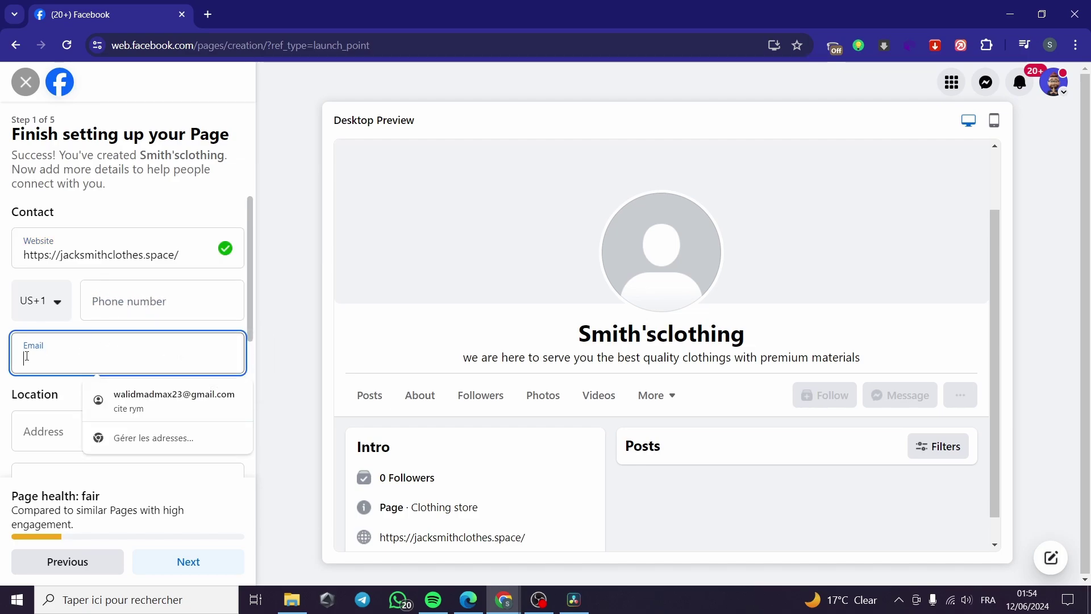
left_click(79, 405)
Choose 'No hours available' for the Page and continue to Step 2 of 5.
scroll(127, 397, "down", 2)
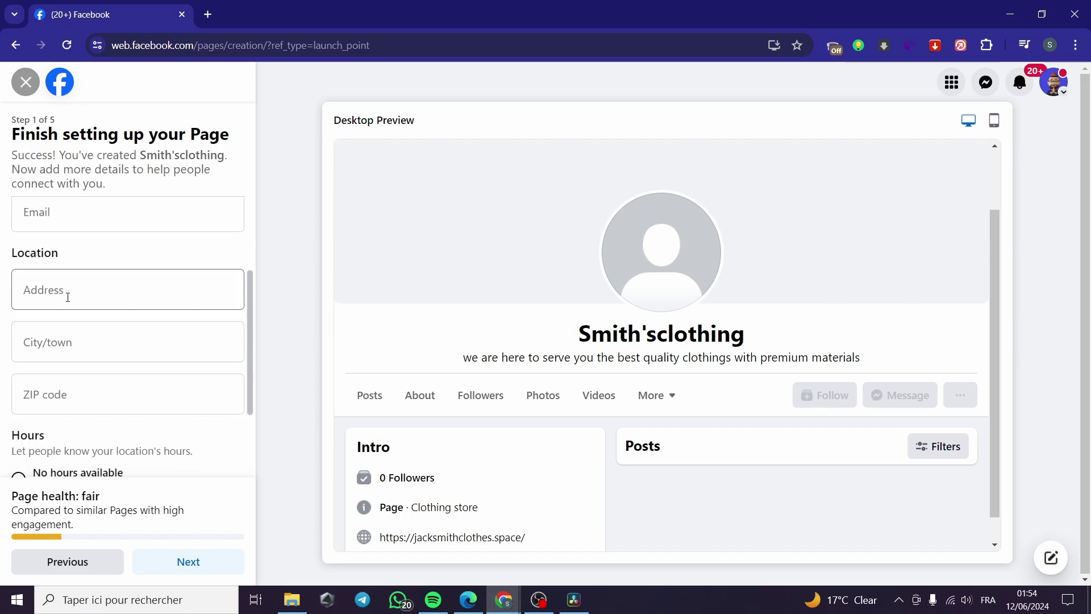
scroll(71, 296, "down", 1)
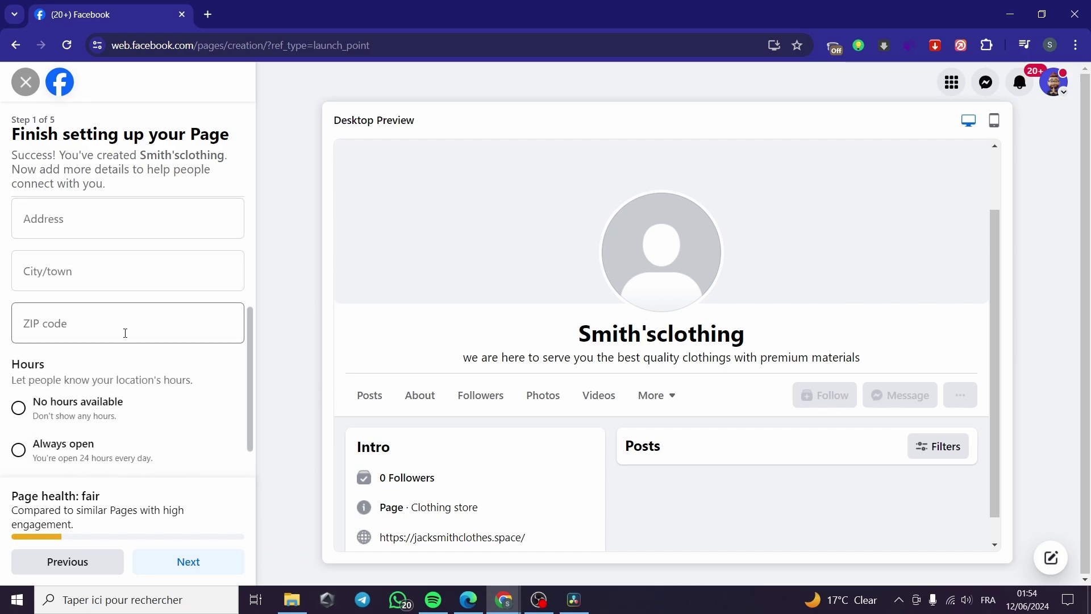
scroll(44, 398, "down", 1)
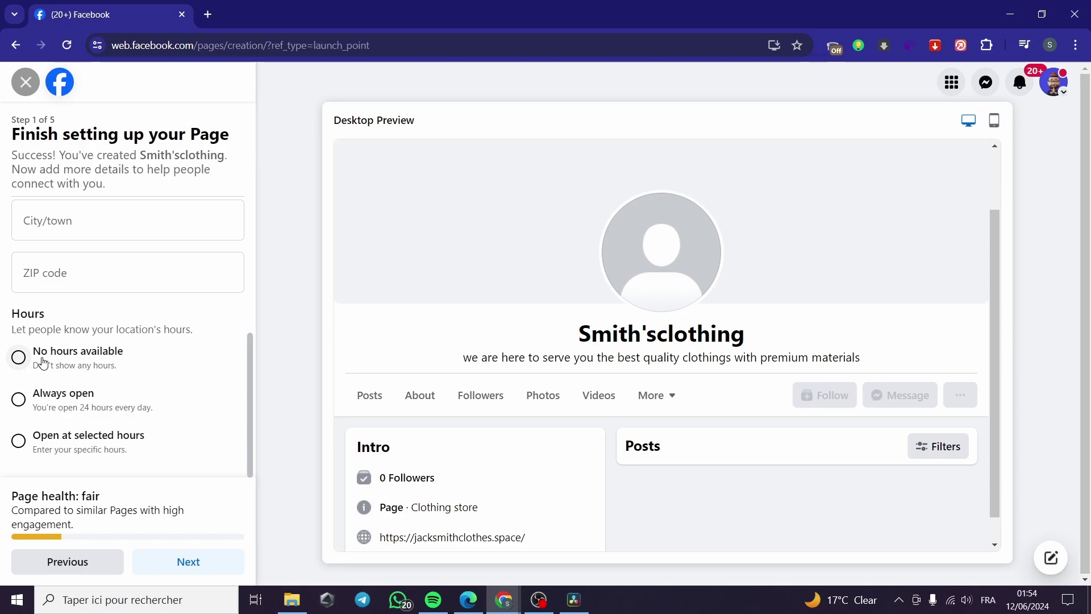
left_click(20, 357)
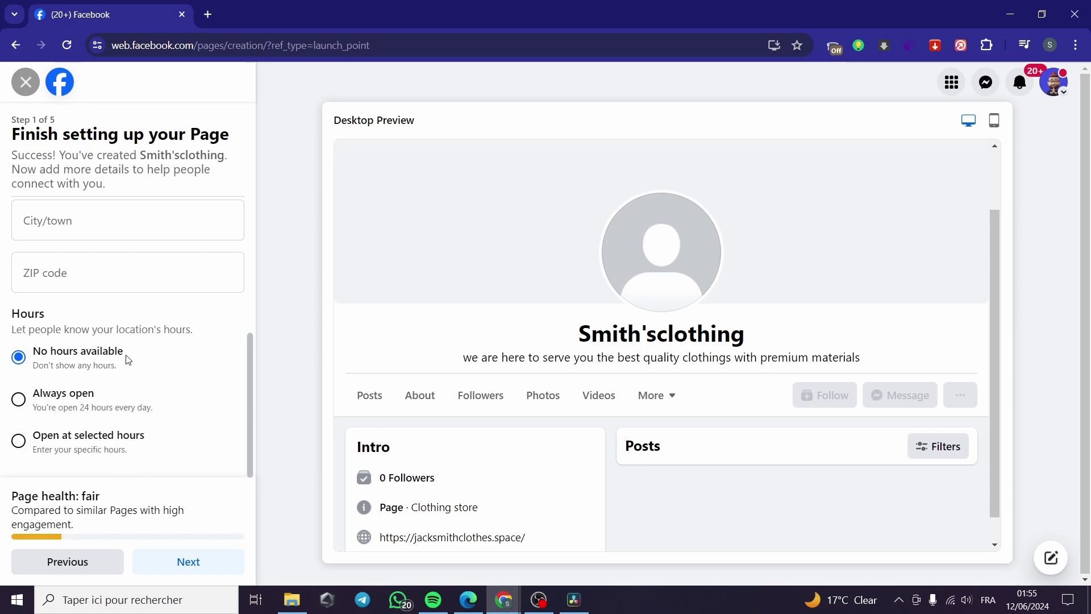
scroll(127, 358, "up", 5)
scroll(186, 417, "down", 2)
scroll(186, 417, "down", 3)
left_click(185, 562)
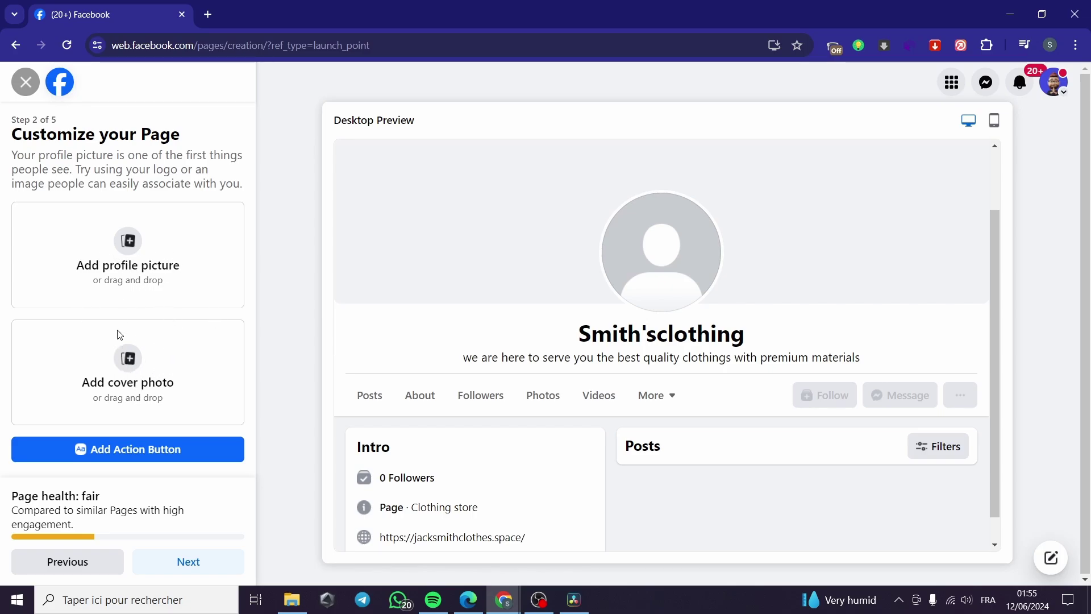
left_click(129, 244)
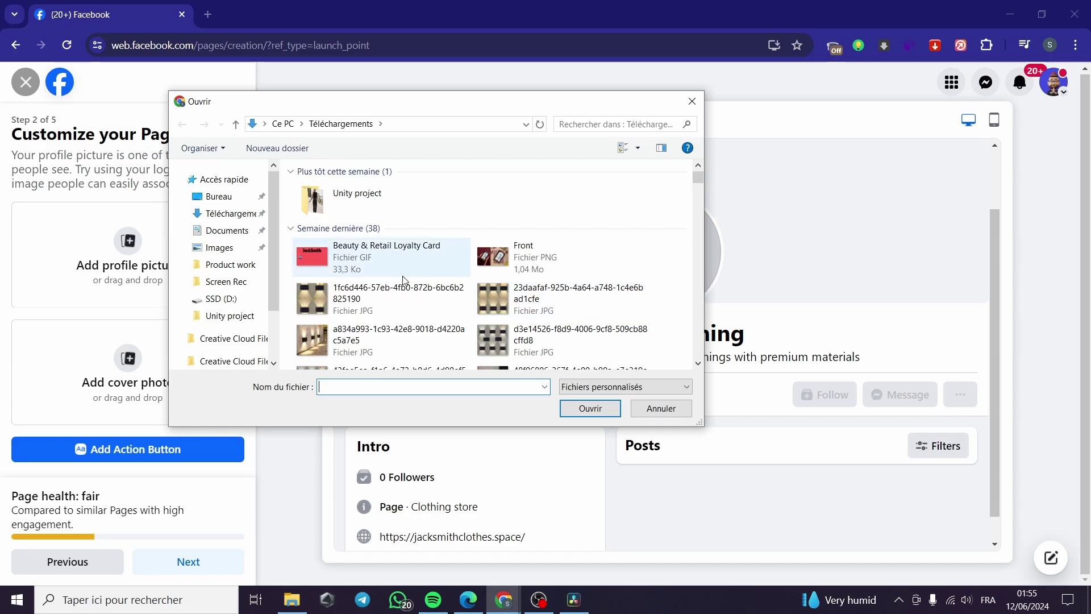
scroll(402, 282, "down", 5)
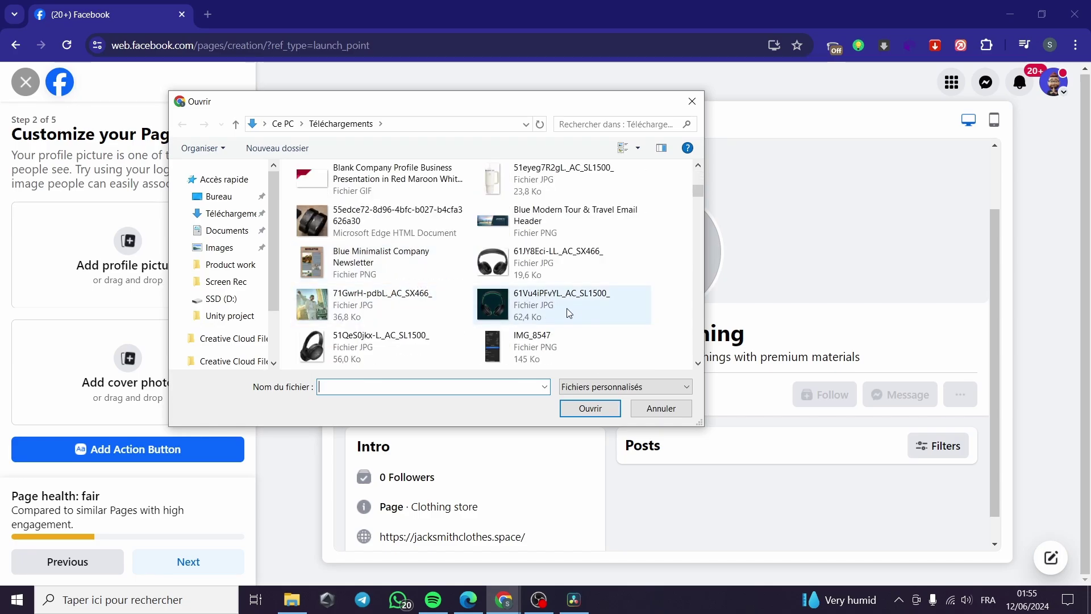
scroll(500, 319, "down", 3)
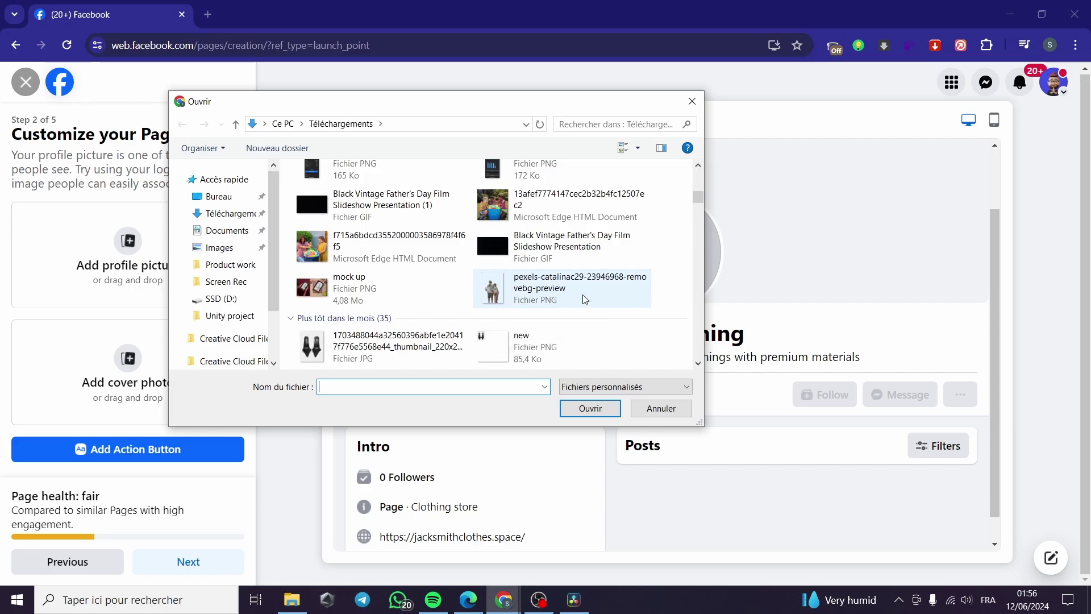
scroll(581, 285, "down", 3)
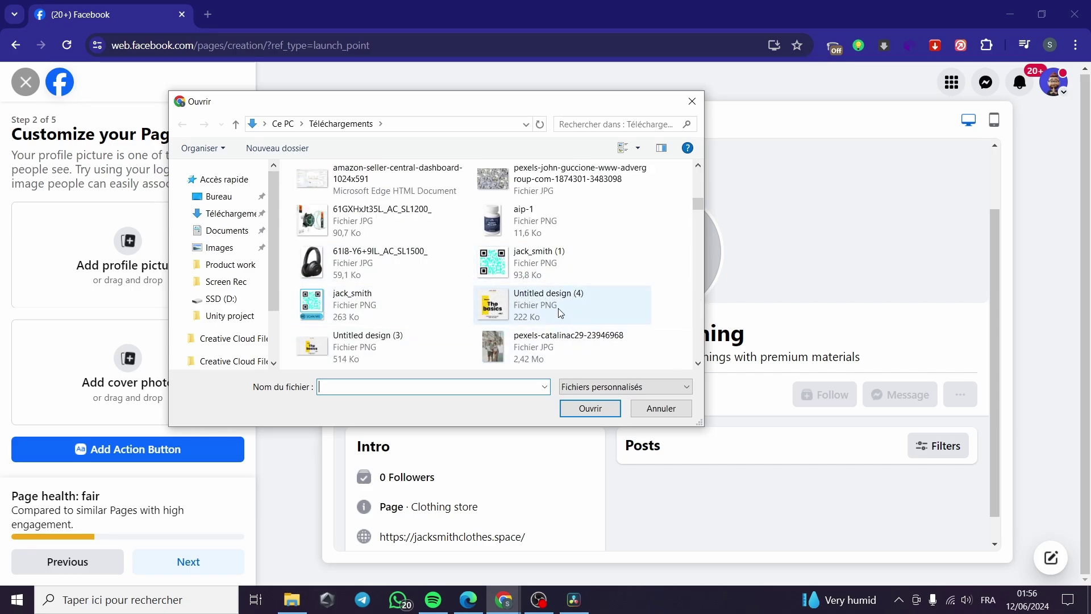
double_click(506, 302)
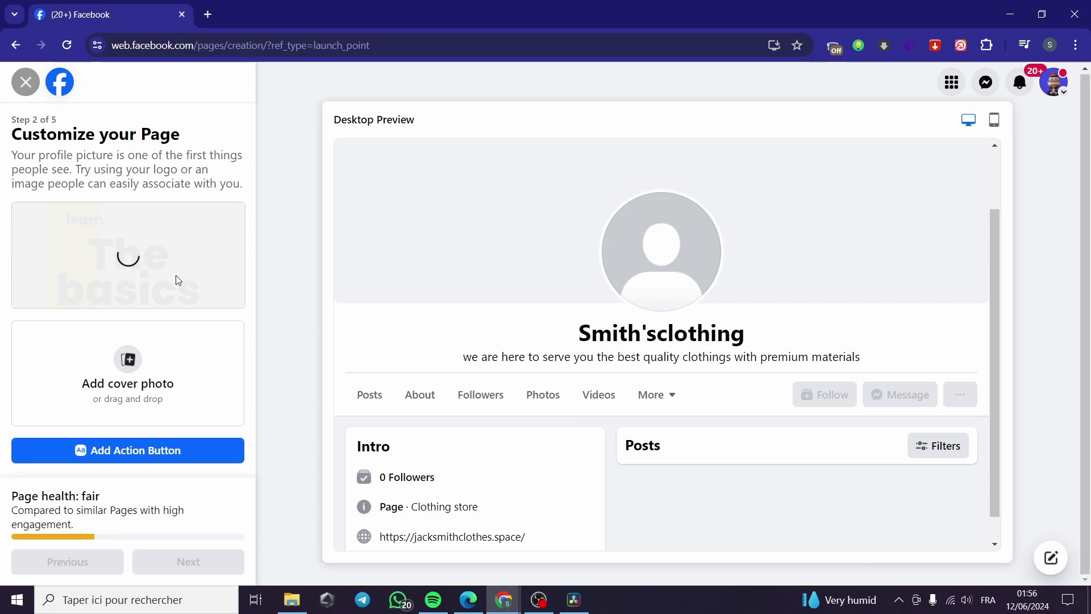
Upload the 'Co. (2)' orange Canva templates image as the Page's cover photo.
left_click(137, 366)
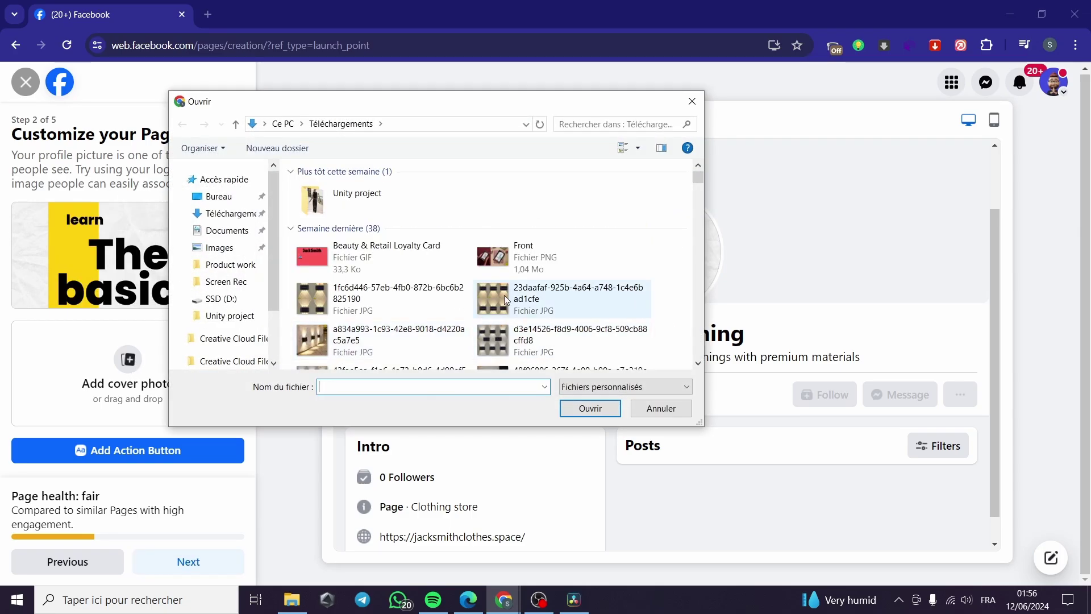
scroll(506, 299, "down", 5)
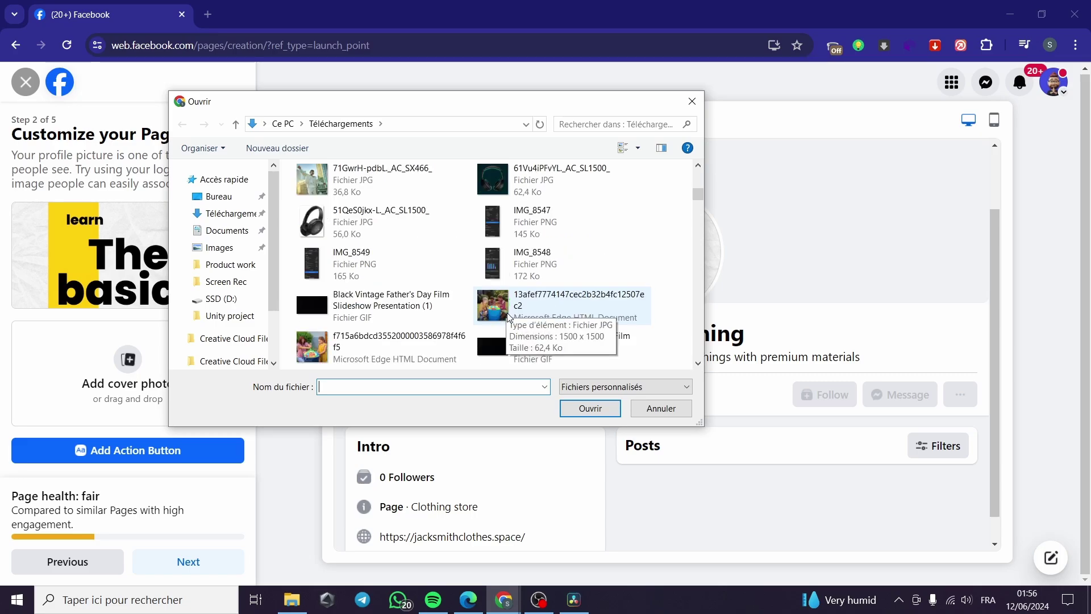
scroll(512, 315, "down", 2)
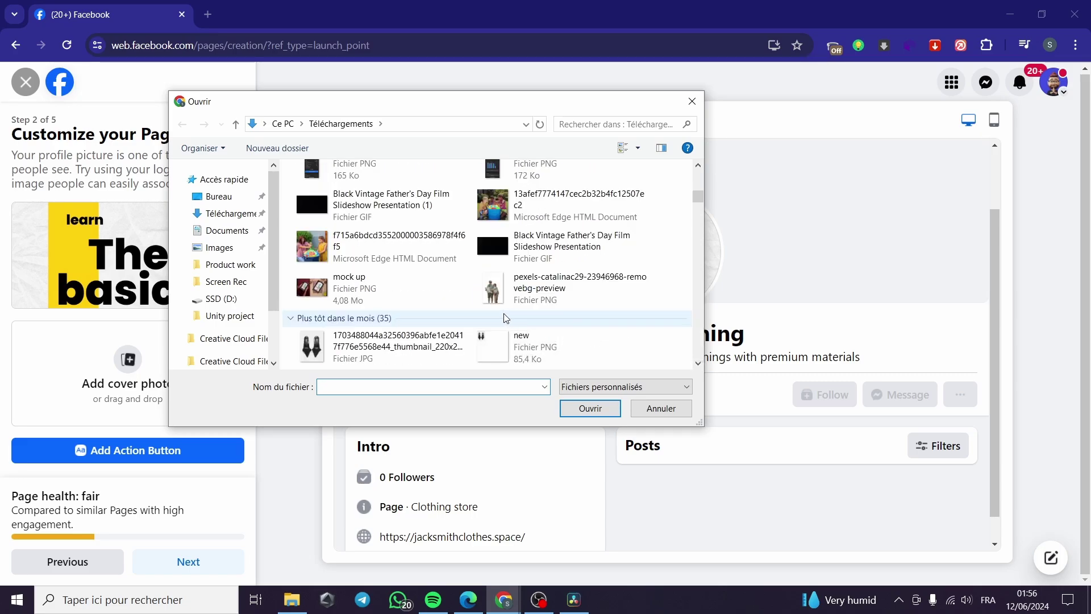
scroll(397, 302, "down", 3)
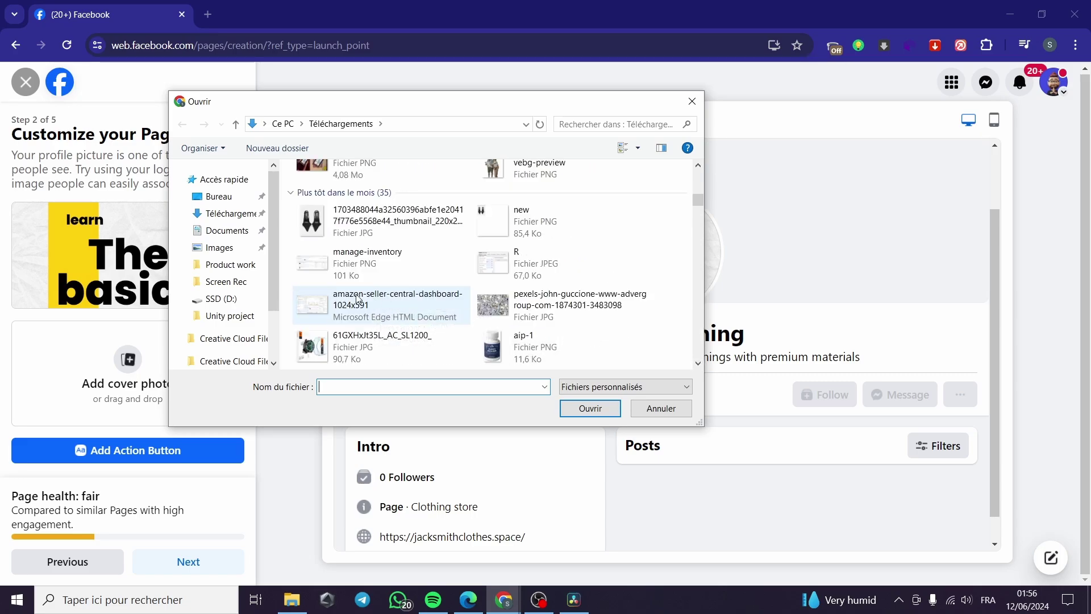
scroll(409, 300, "down", 3)
scroll(484, 301, "down", 3)
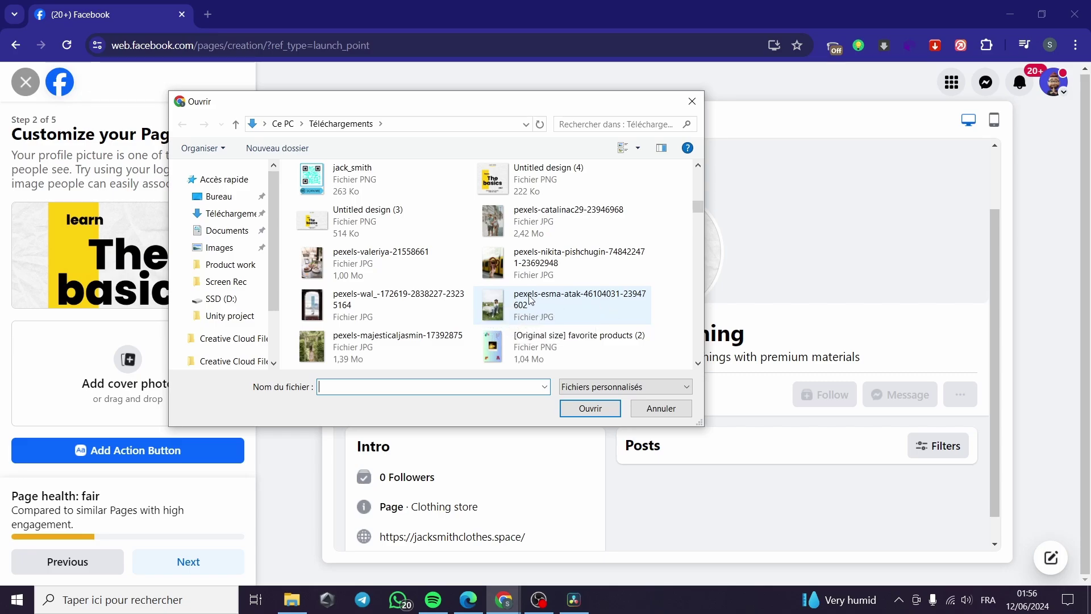
scroll(473, 298, "down", 3)
scroll(471, 298, "down", 3)
scroll(441, 293, "down", 3)
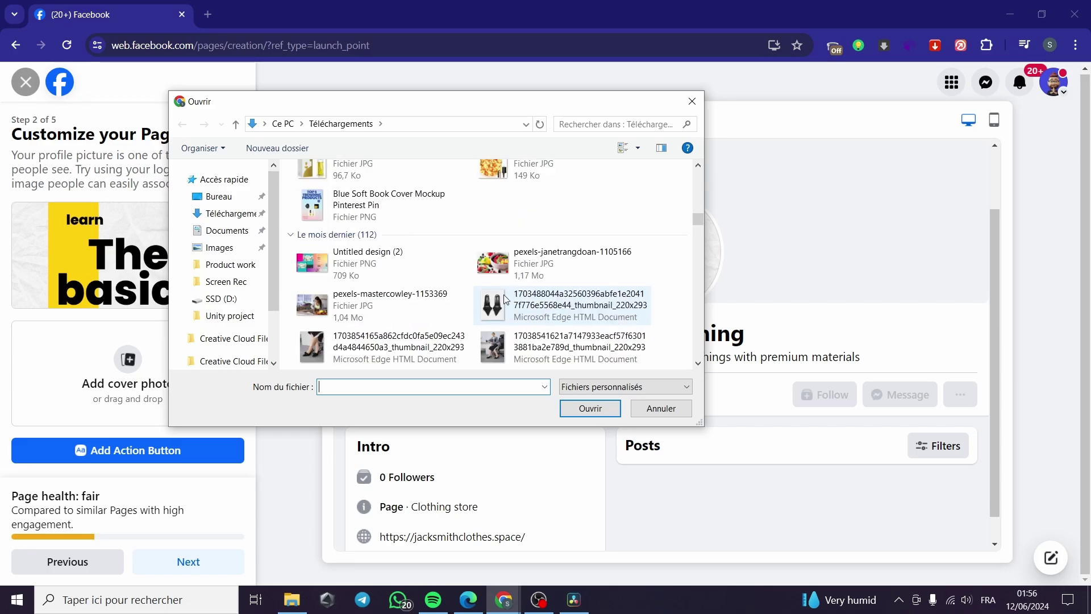
scroll(386, 287, "down", 3)
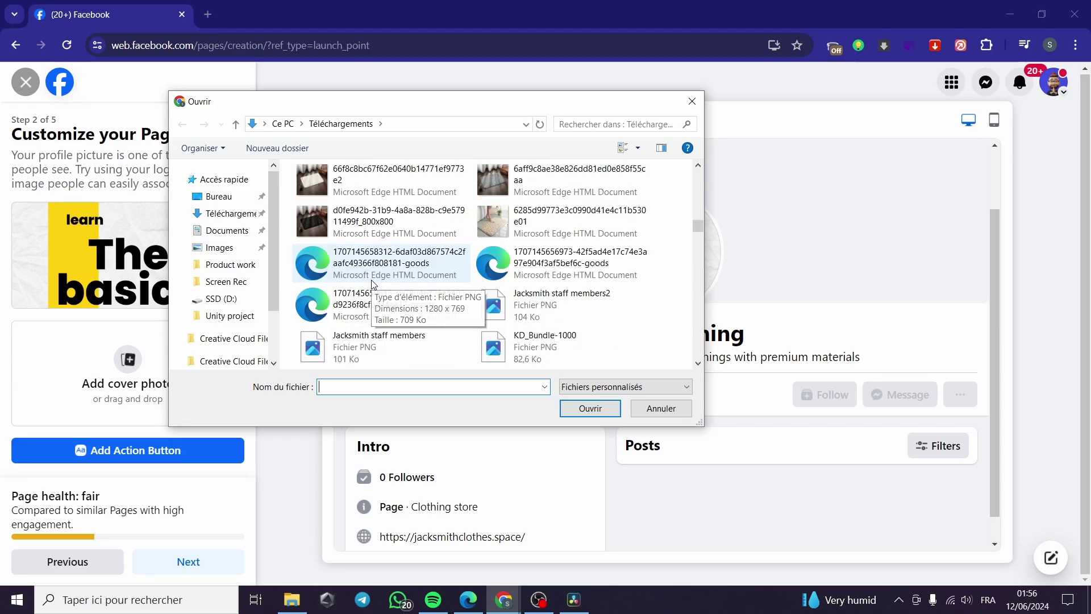
scroll(373, 285, "down", 12)
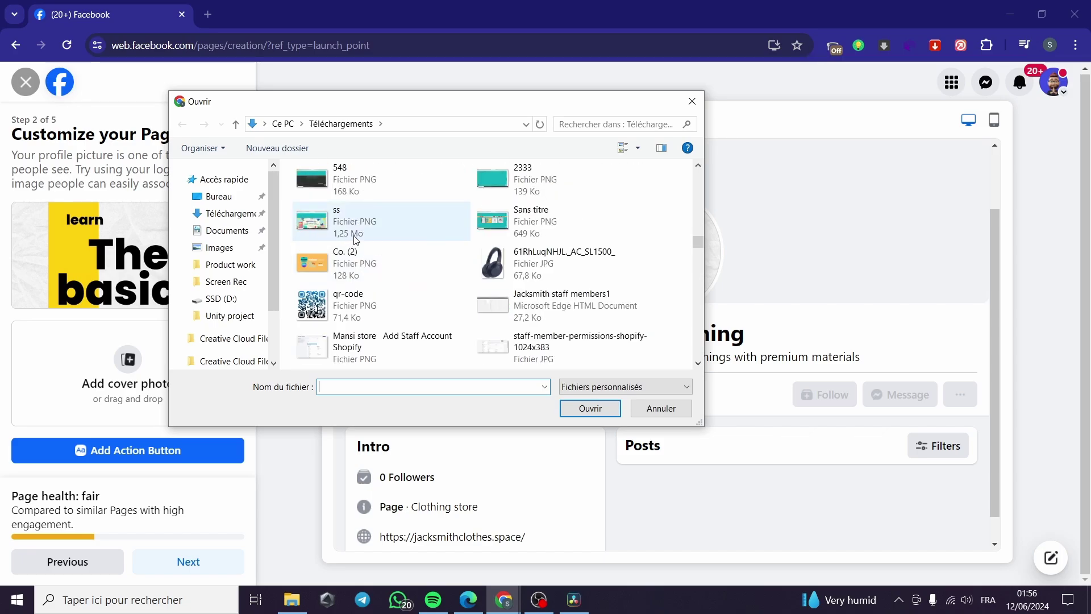
double_click(392, 272)
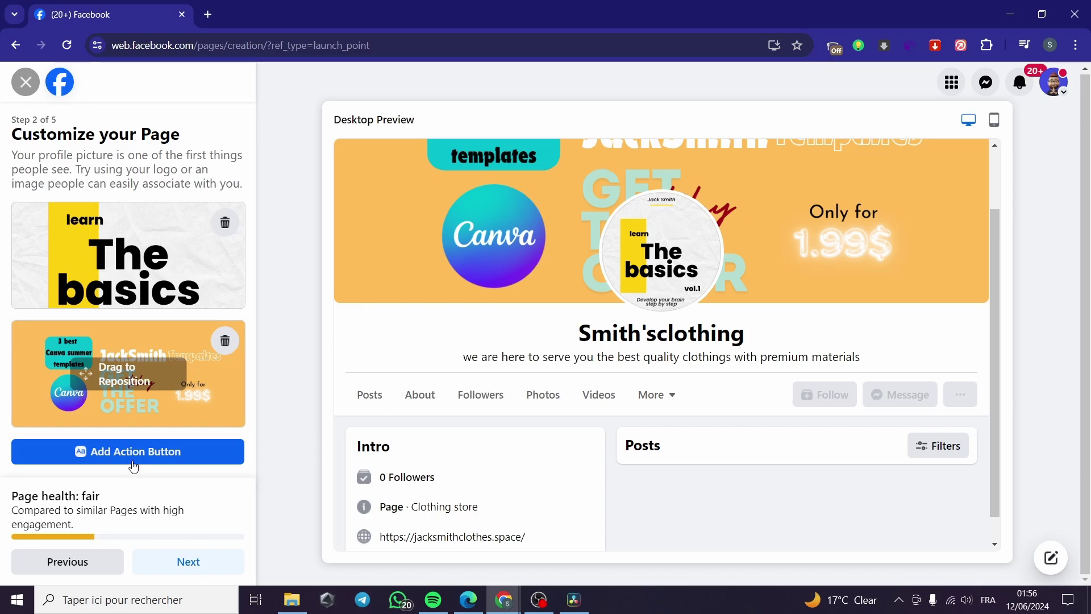
Dismiss the action button popup without adding one and advance to Step 3 of 5.
left_click(111, 464)
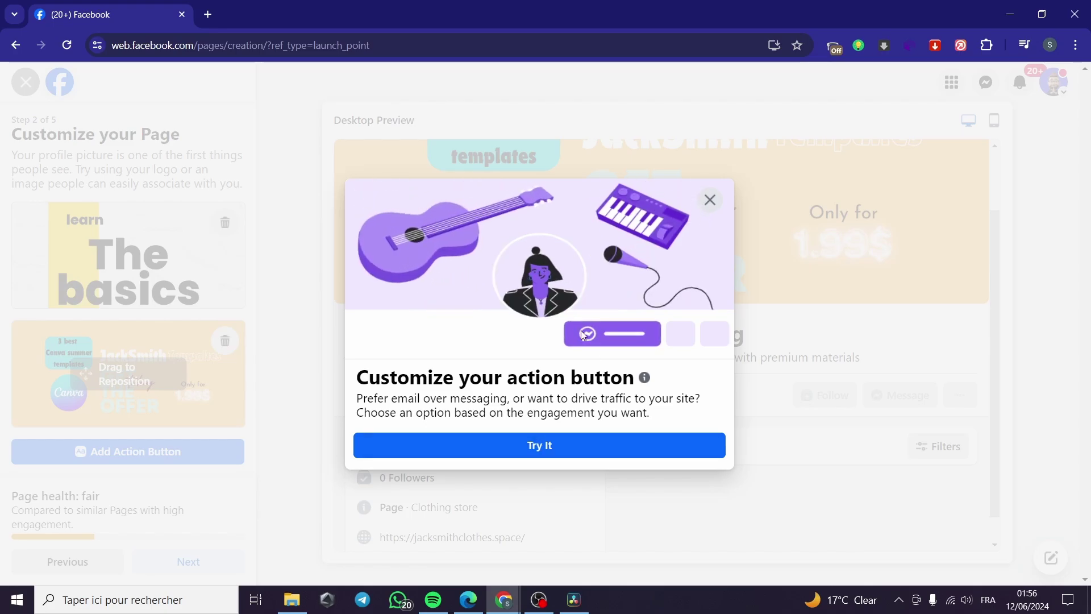
left_click(710, 199)
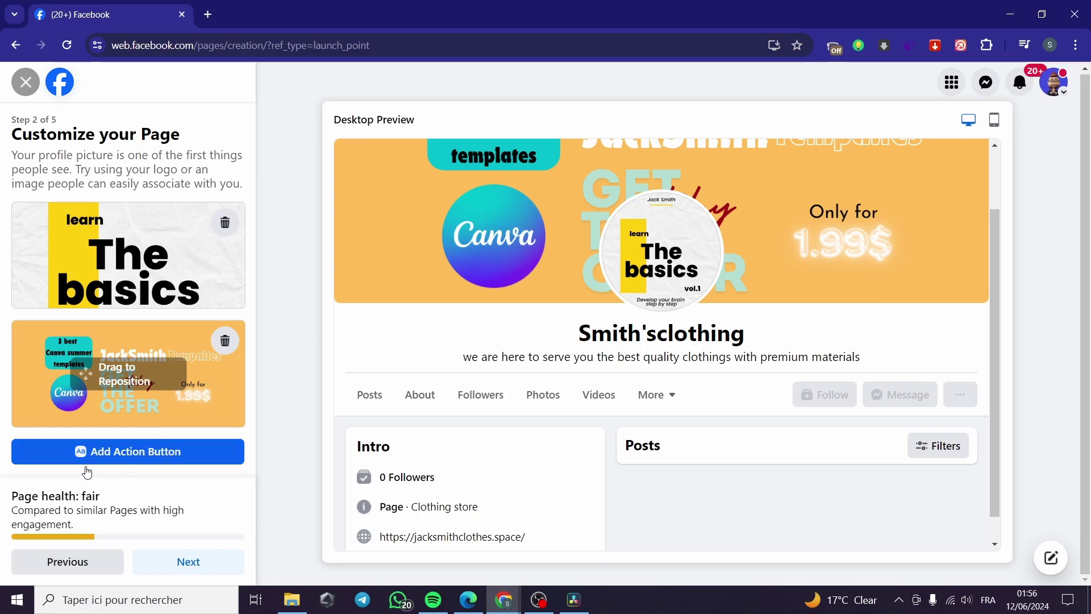
left_click(152, 556)
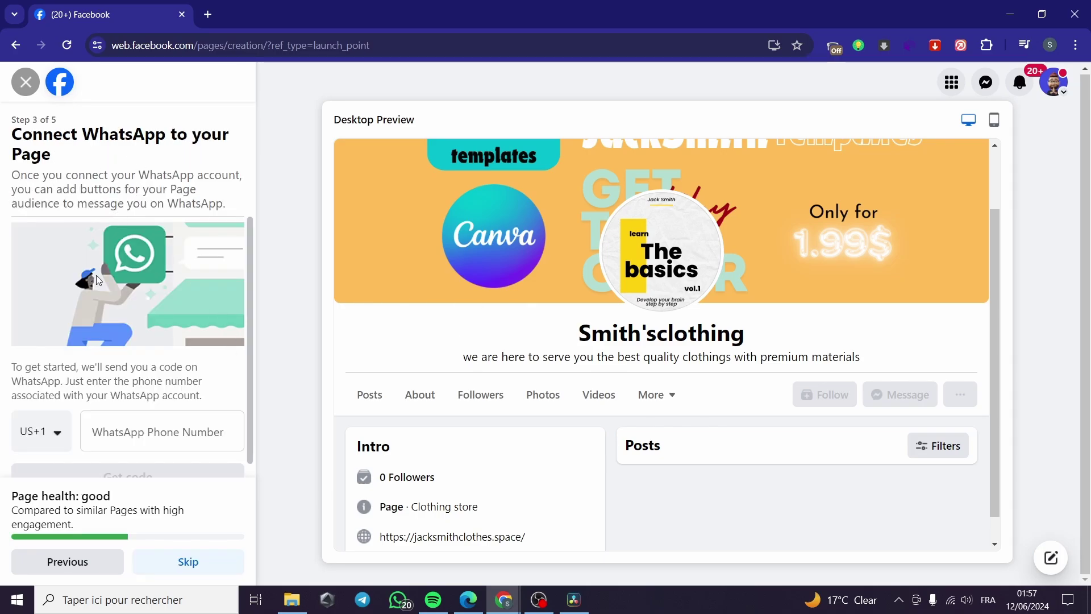
Dismiss the WhatsApp country code list and skip connecting WhatsApp to the Page.
scroll(143, 299, "down", 1)
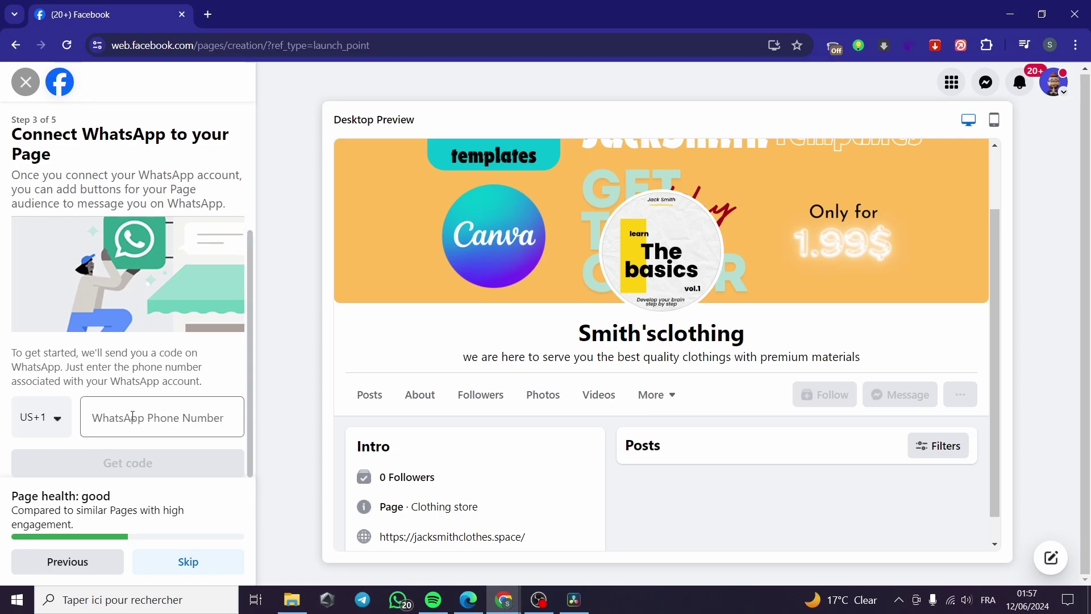
left_click(36, 427)
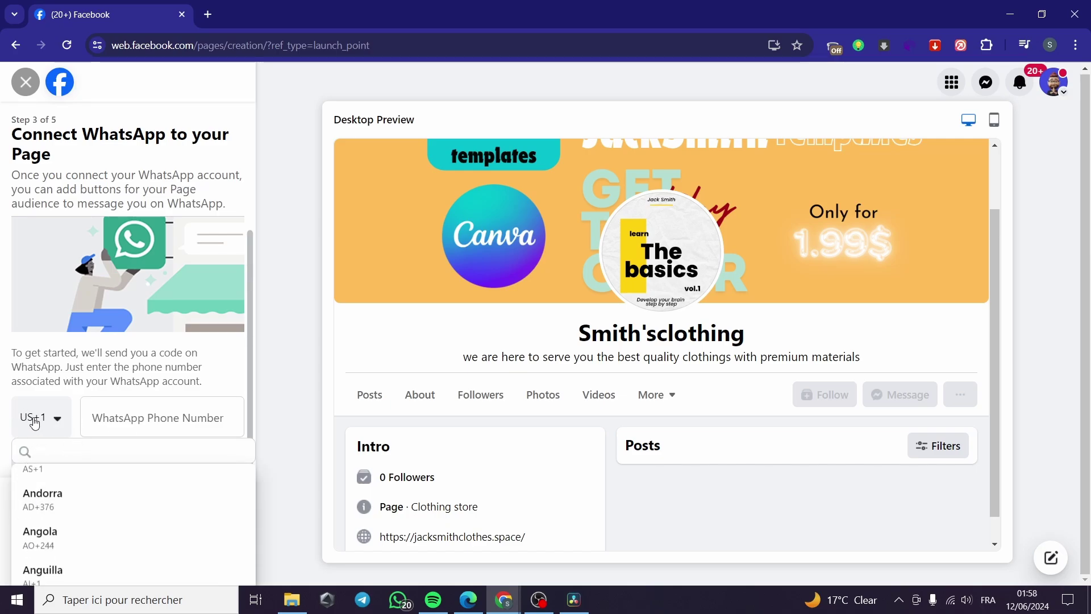
left_click(134, 423)
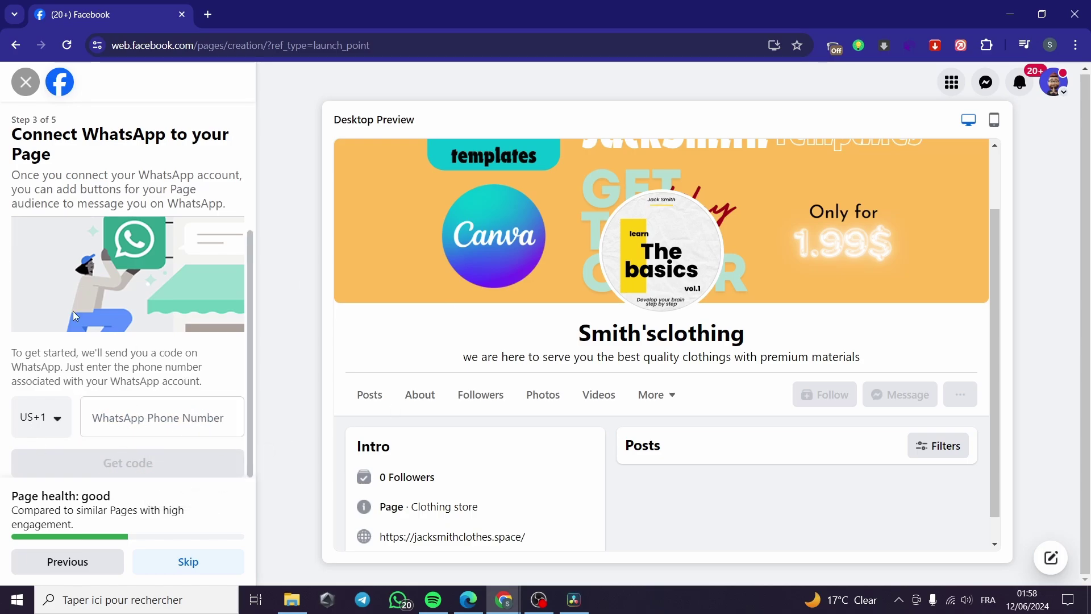
left_click(188, 563)
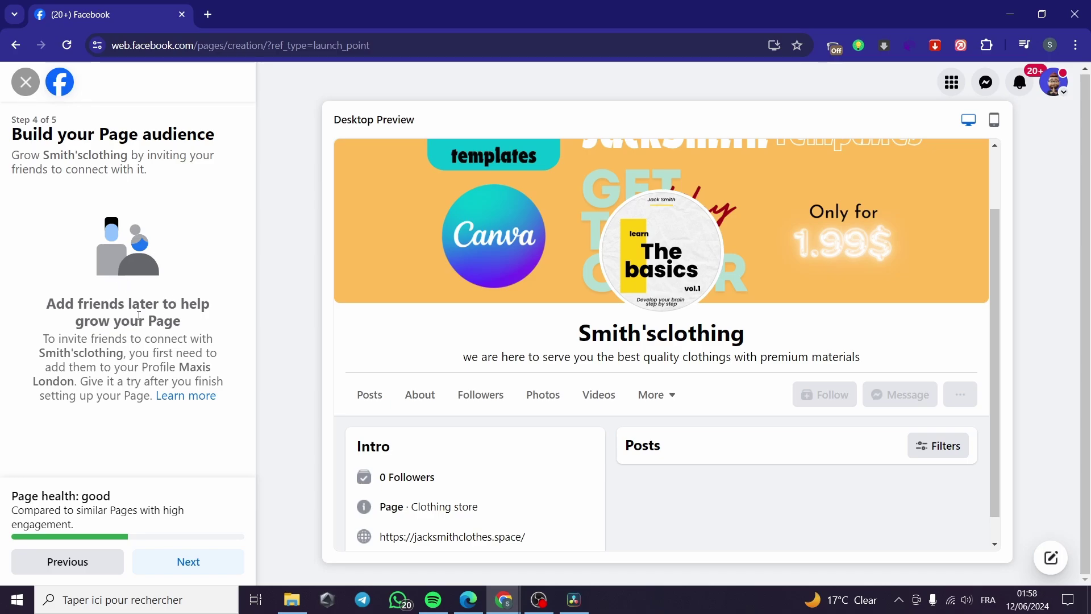
Pass the audience step, switch off marketing and promotional emails, and finish the Page setup.
left_click(189, 565)
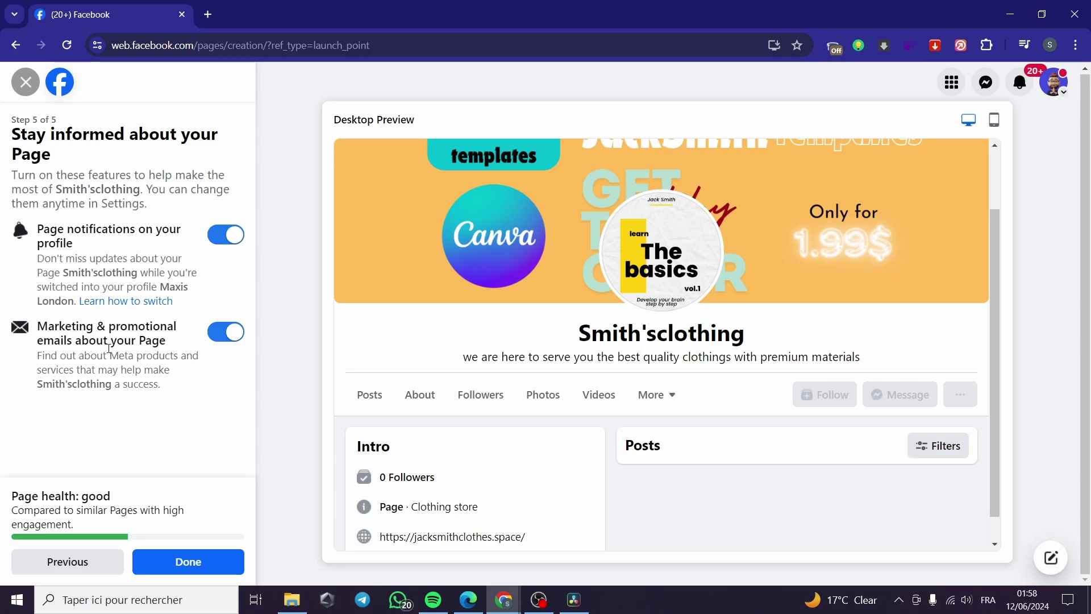
left_click(238, 335)
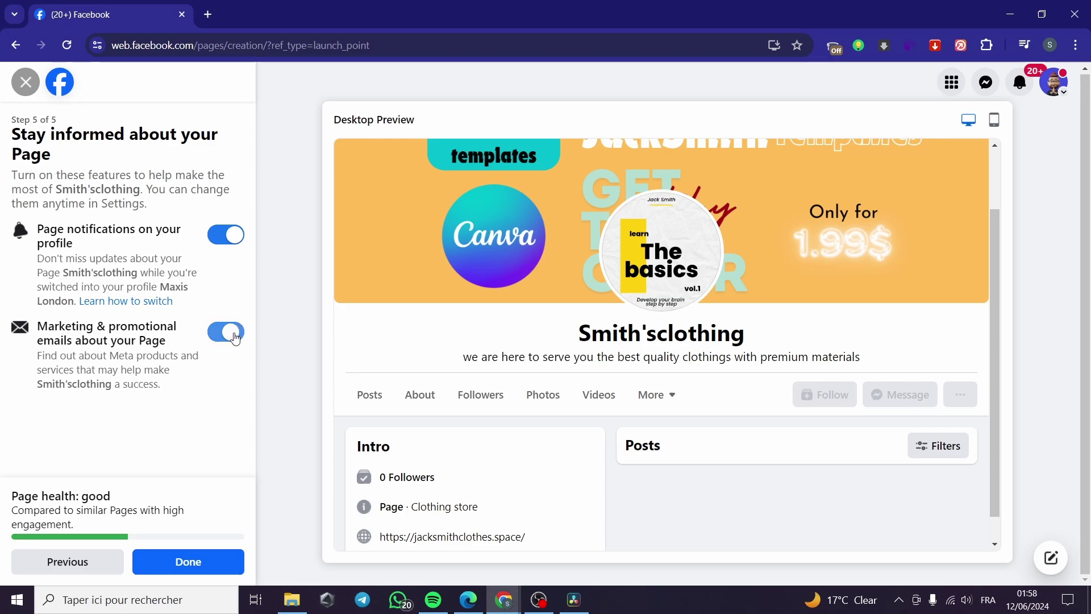
left_click(195, 569)
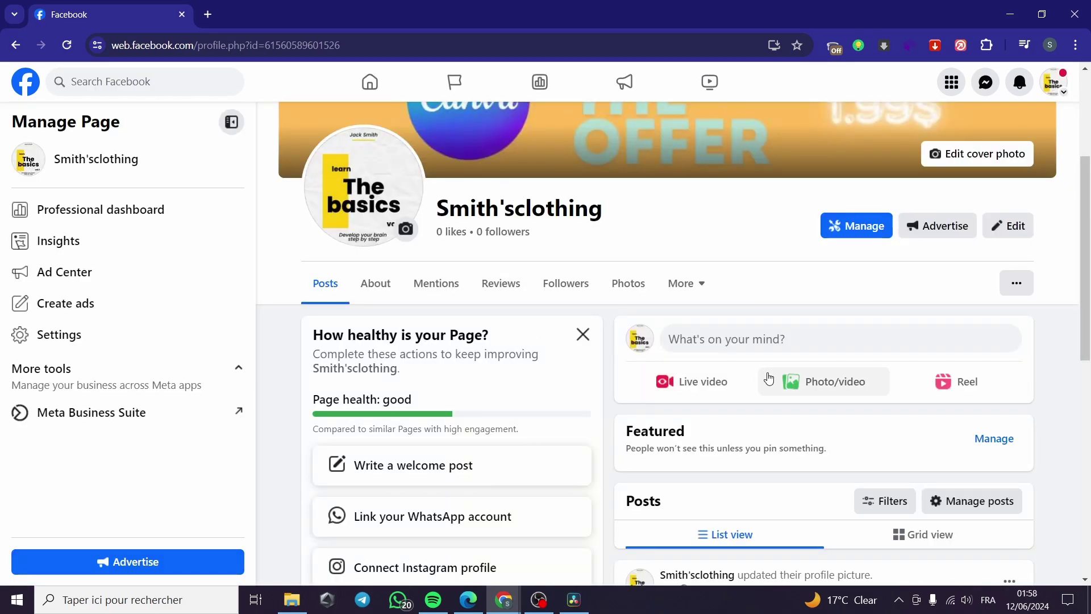
scroll(767, 377, "down", 6)
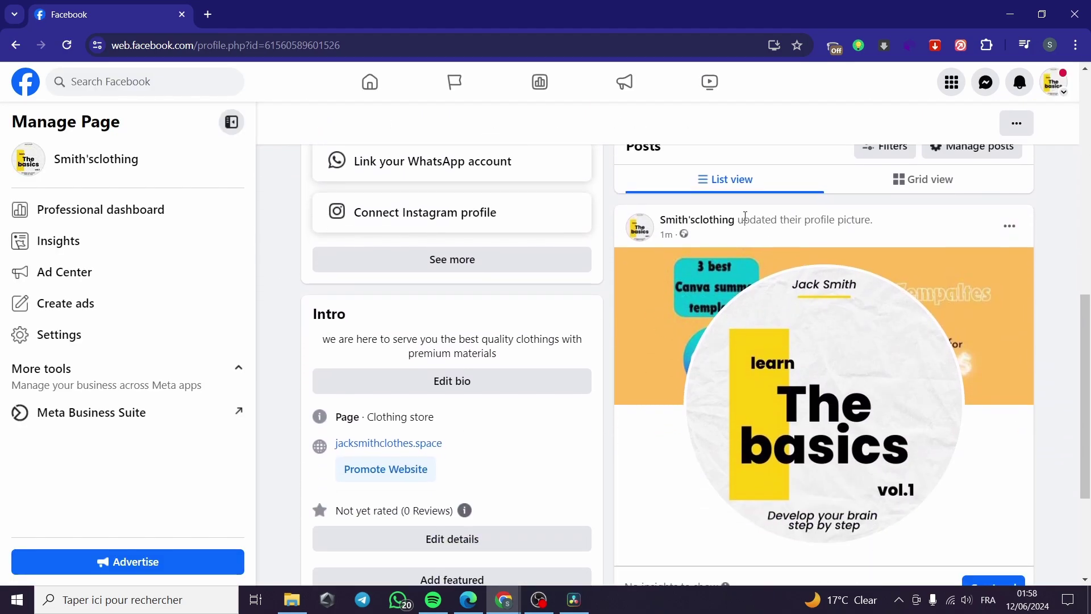
scroll(760, 310, "down", 3)
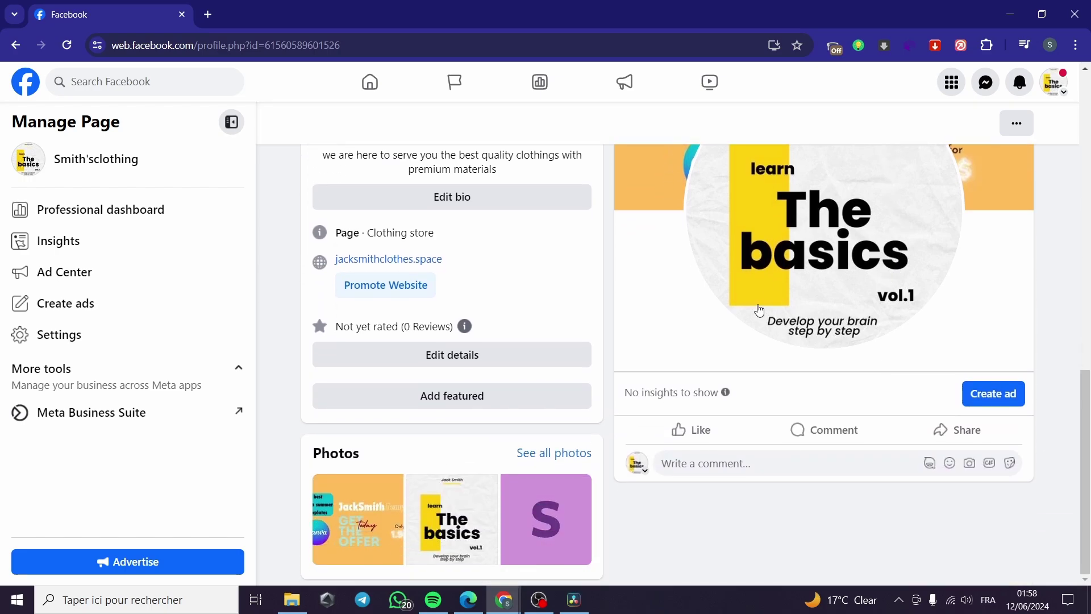
scroll(728, 382, "up", 4)
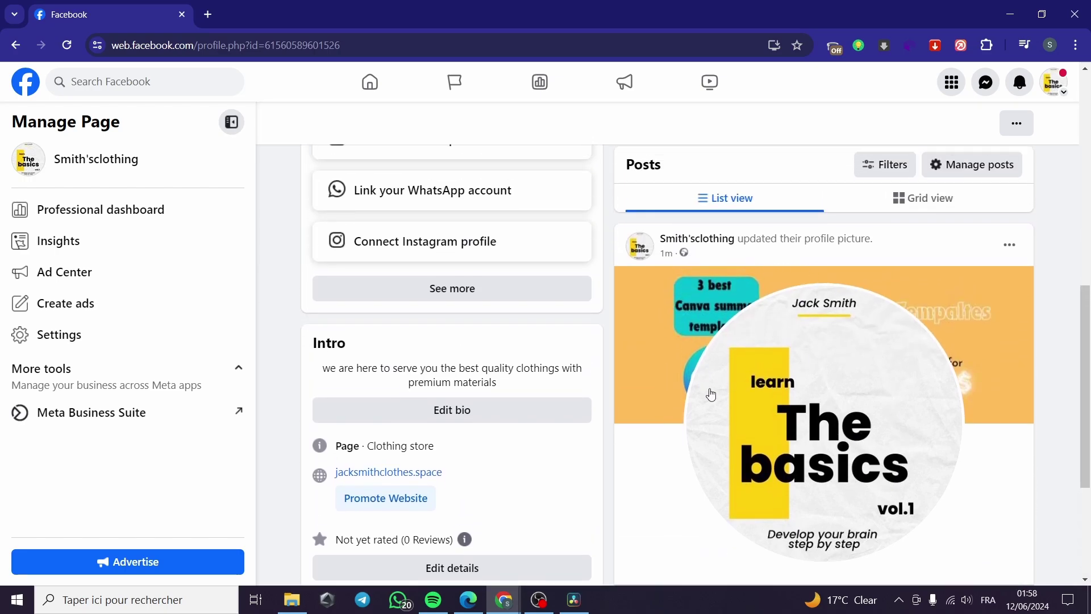
scroll(837, 442, "up", 4)
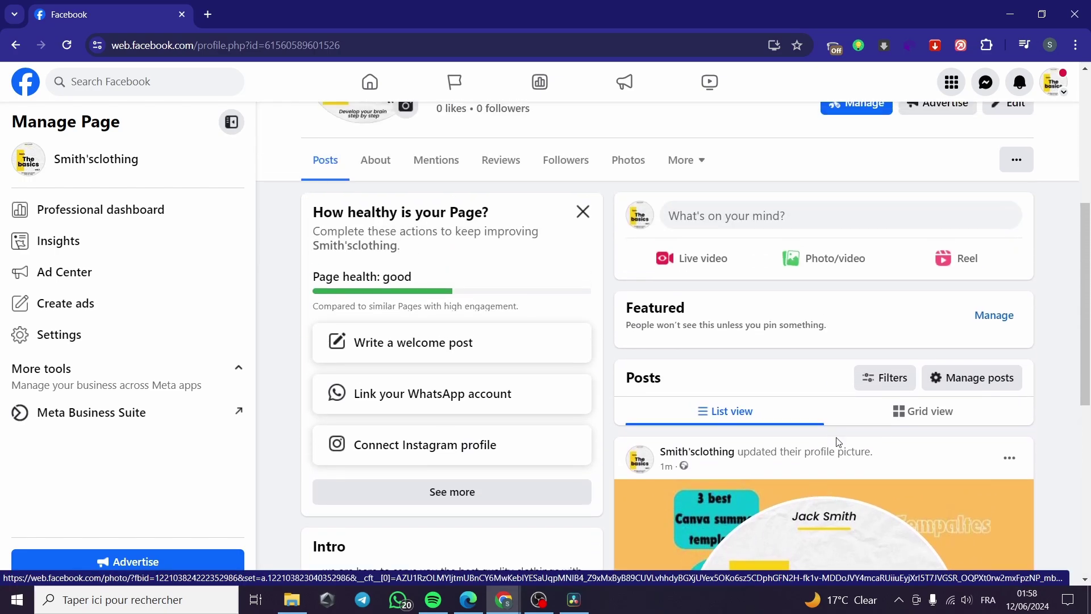
scroll(837, 442, "up", 5)
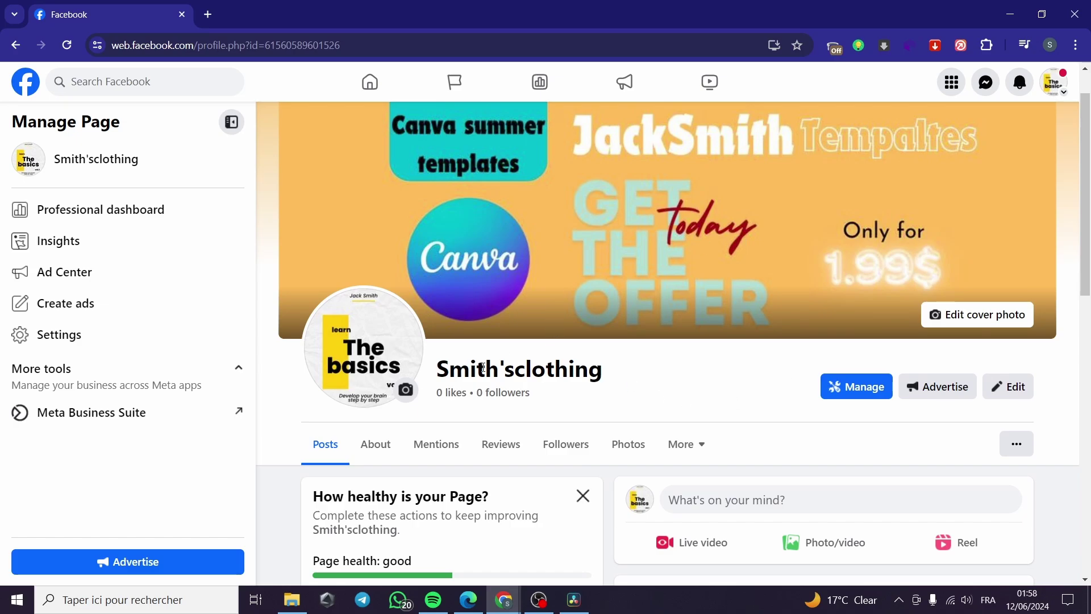
scroll(683, 414, "down", 1)
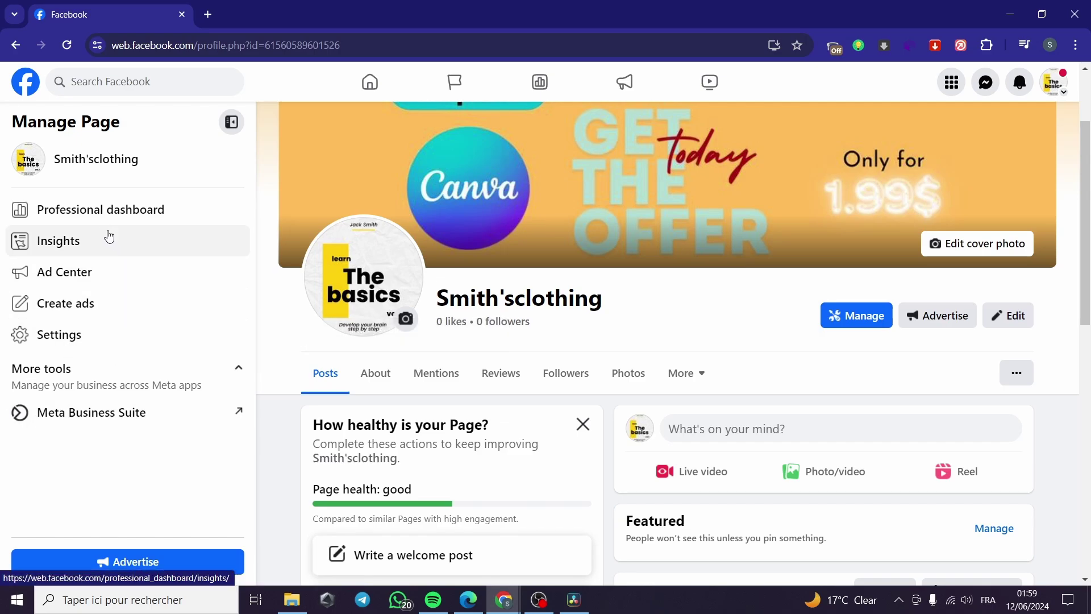
Go to the Professional dashboard and open Inbox under Platform tools.
left_click(117, 210)
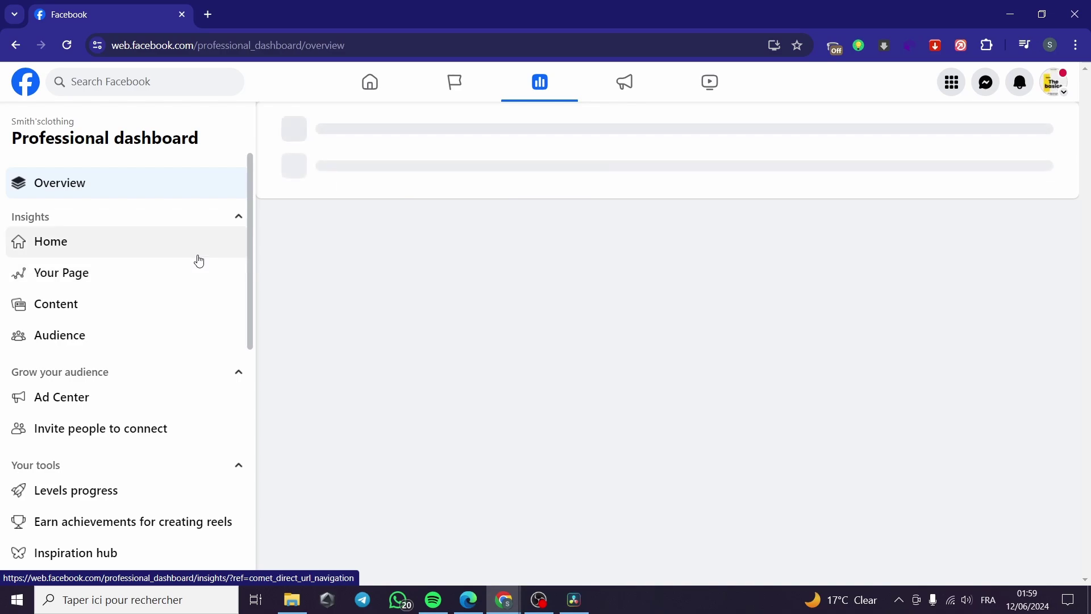
scroll(136, 297, "down", 3)
scroll(136, 297, "down", 1)
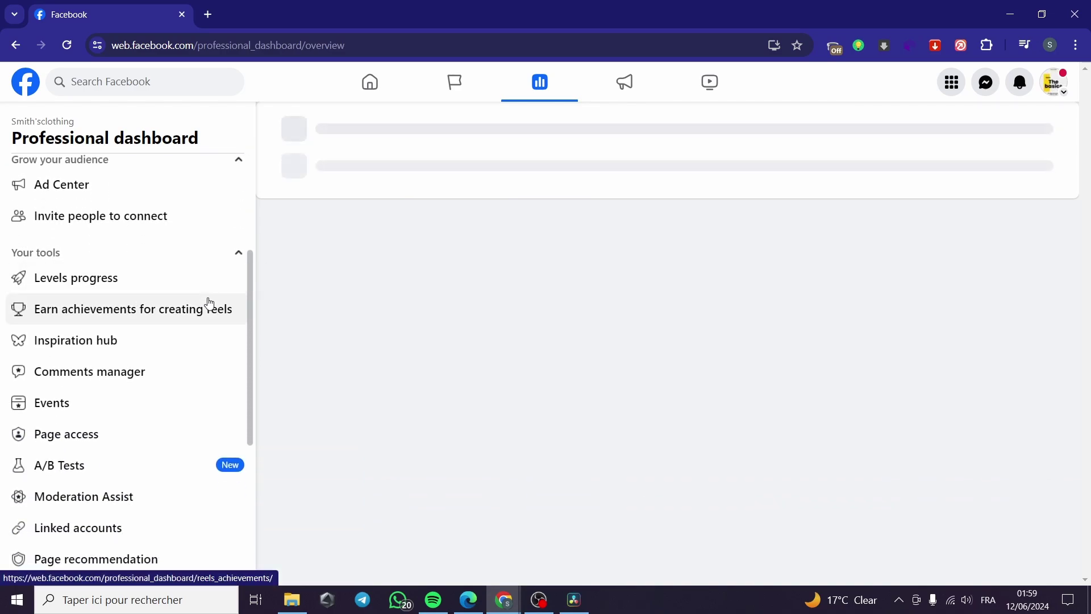
scroll(210, 303, "down", 5)
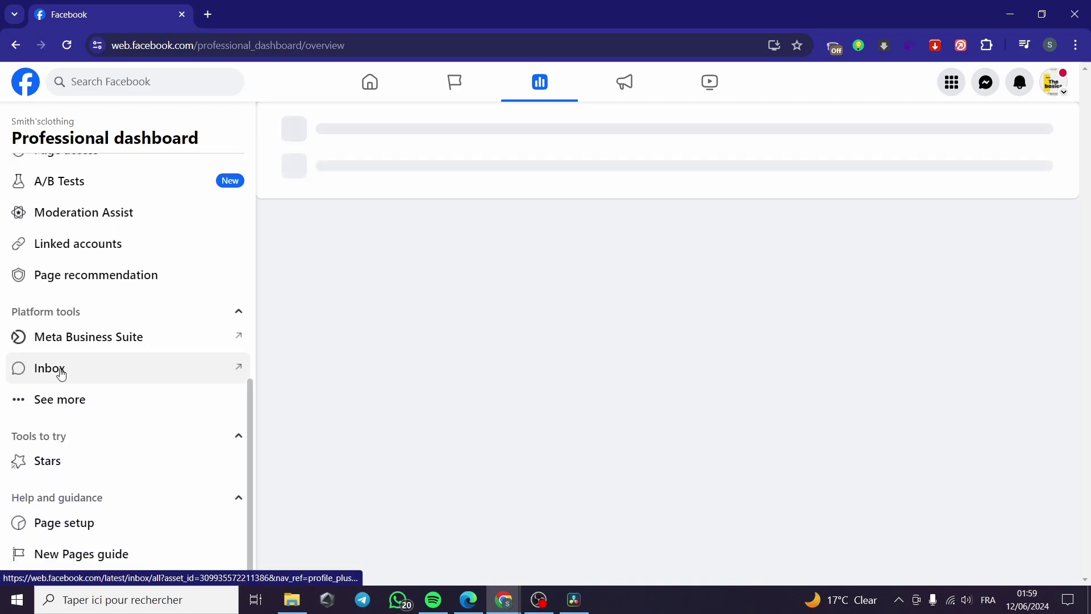
left_click(53, 378)
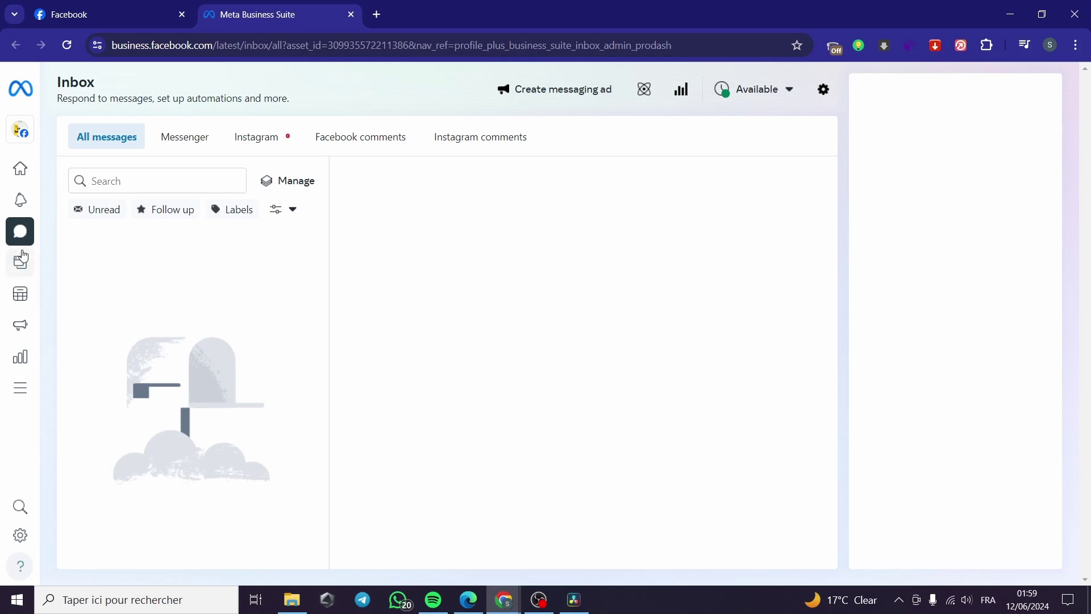
Filter the Inbox to Messenger, open Automations, and pick the Instant reply suggested template.
left_click(177, 147)
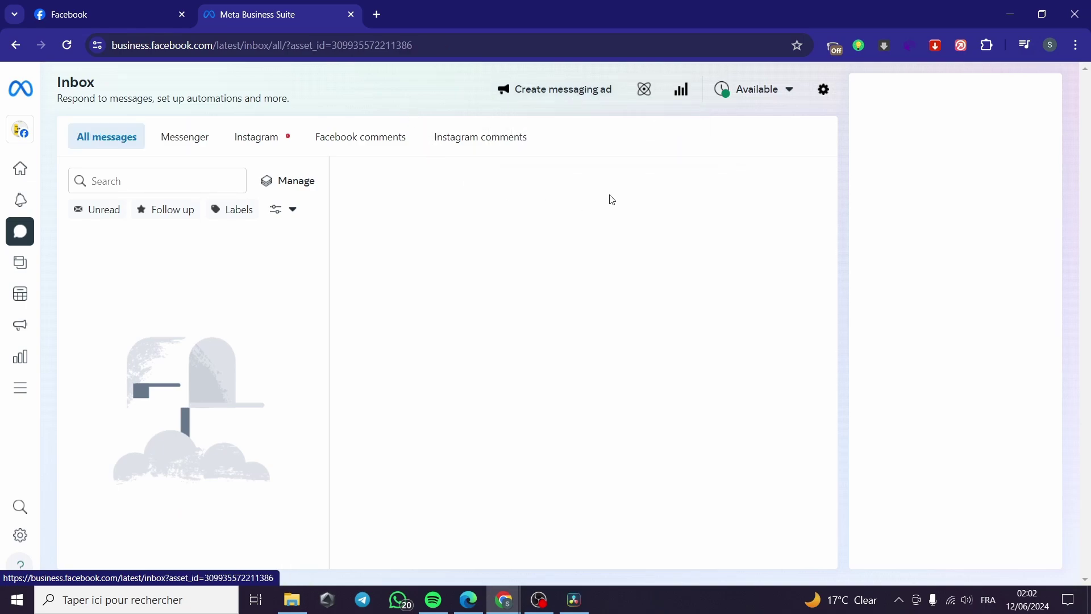
left_click(645, 93)
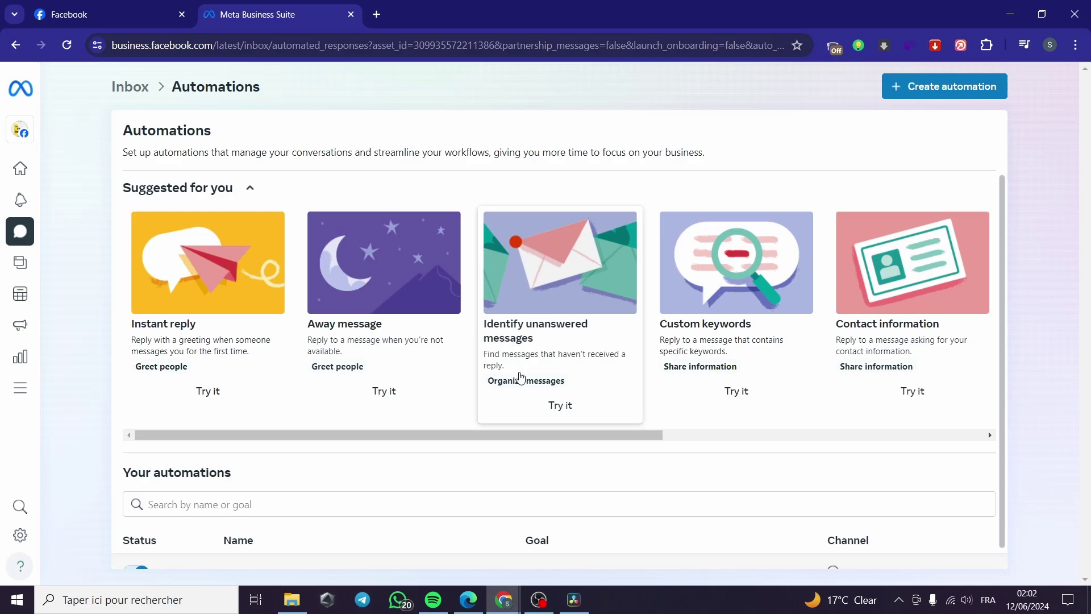
left_click_drag(548, 437, 738, 458)
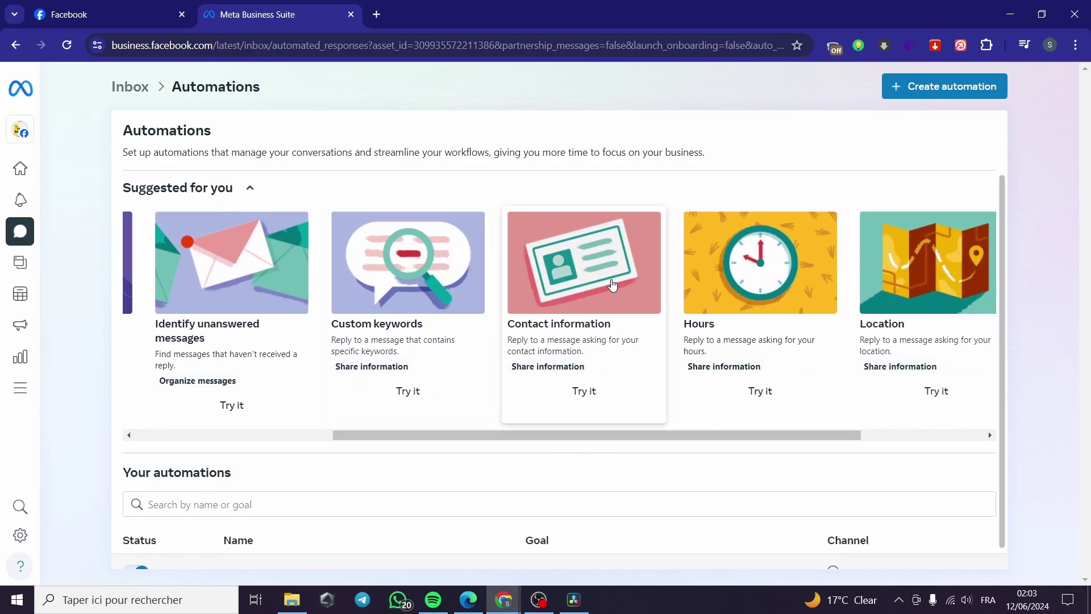
left_click_drag(749, 437, 892, 450)
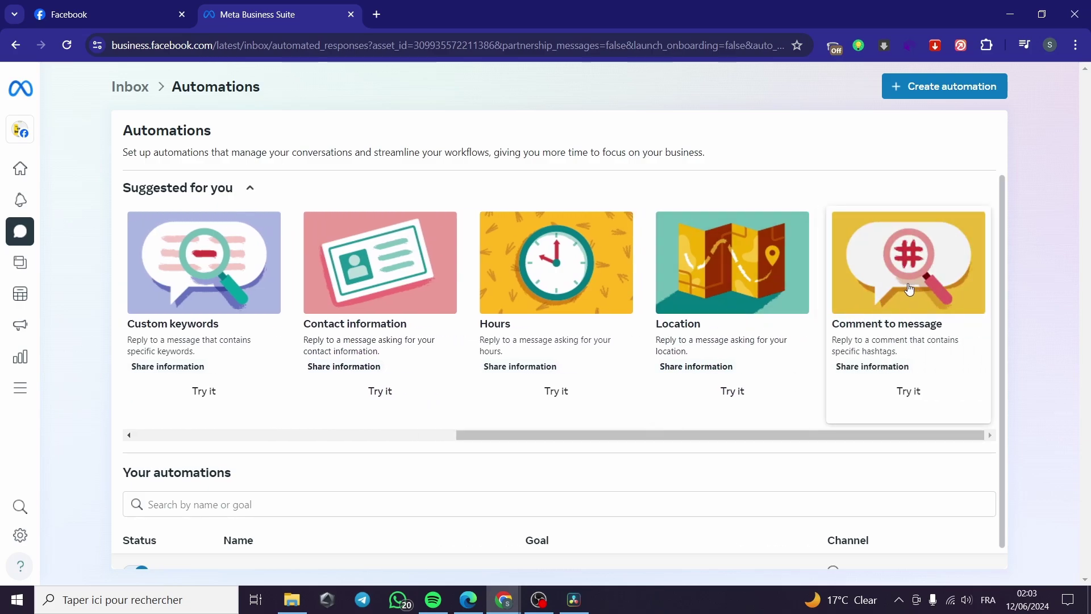
left_click_drag(864, 441, 403, 414)
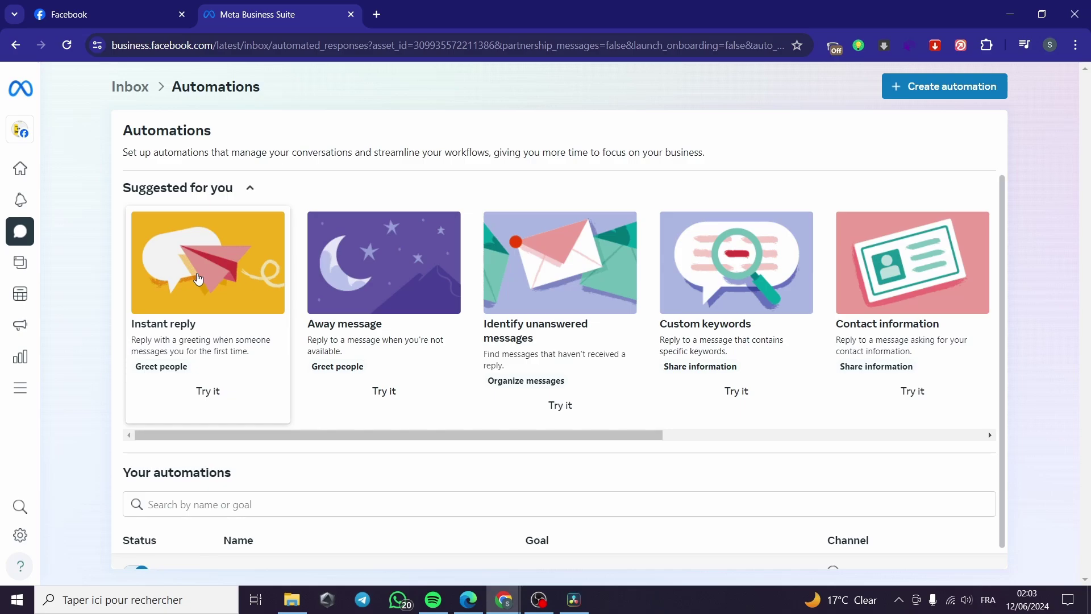
left_click(208, 390)
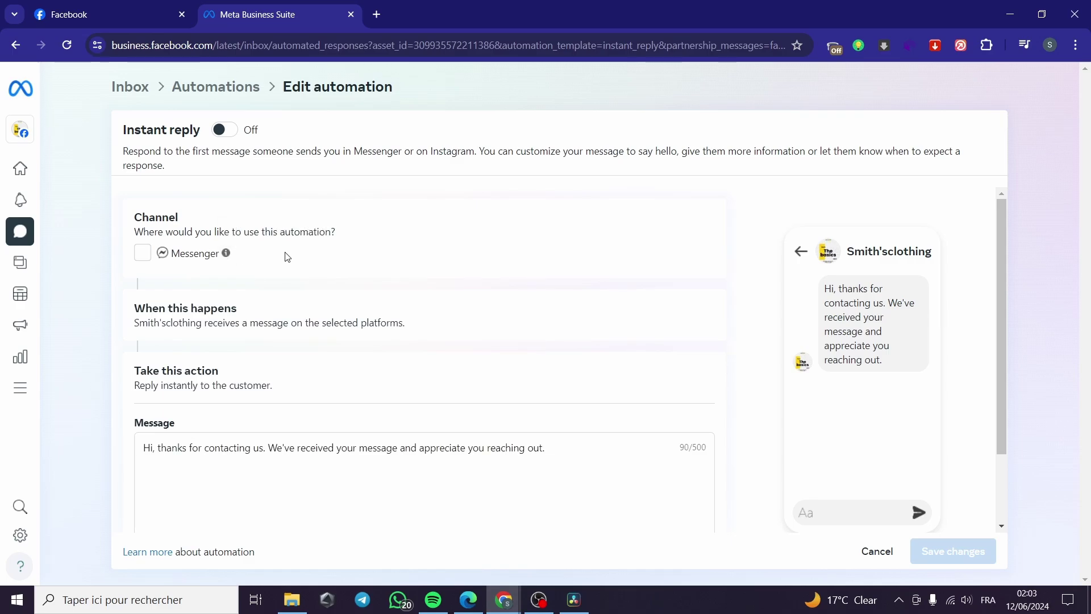
Apply the Instant reply to Messenger, switch it on, and save it with the default greeting.
left_click(144, 256)
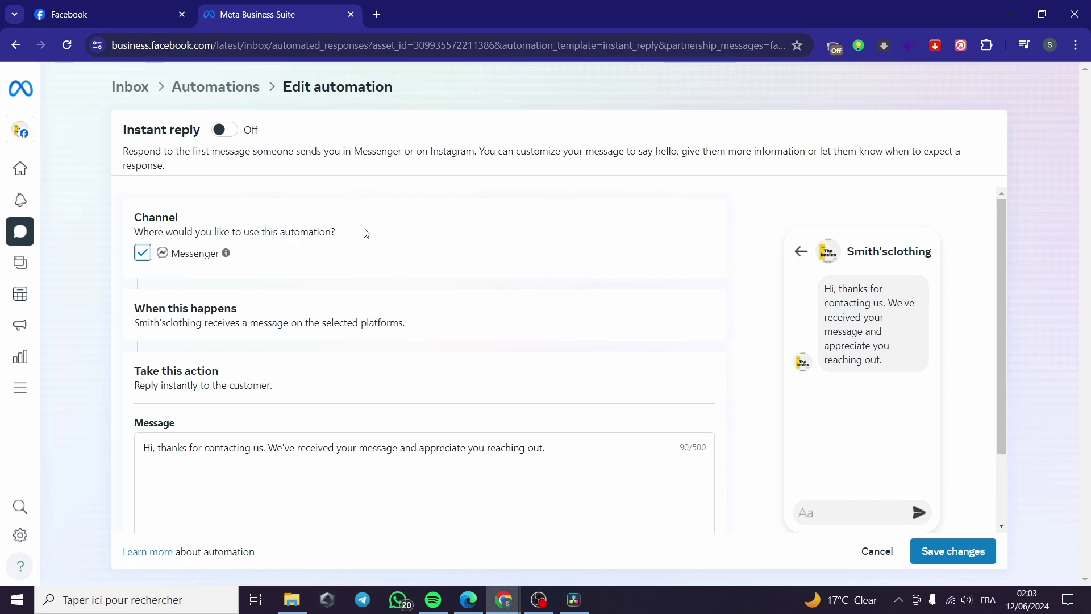
mouse_move(226, 252)
scroll(233, 275, "down", 2)
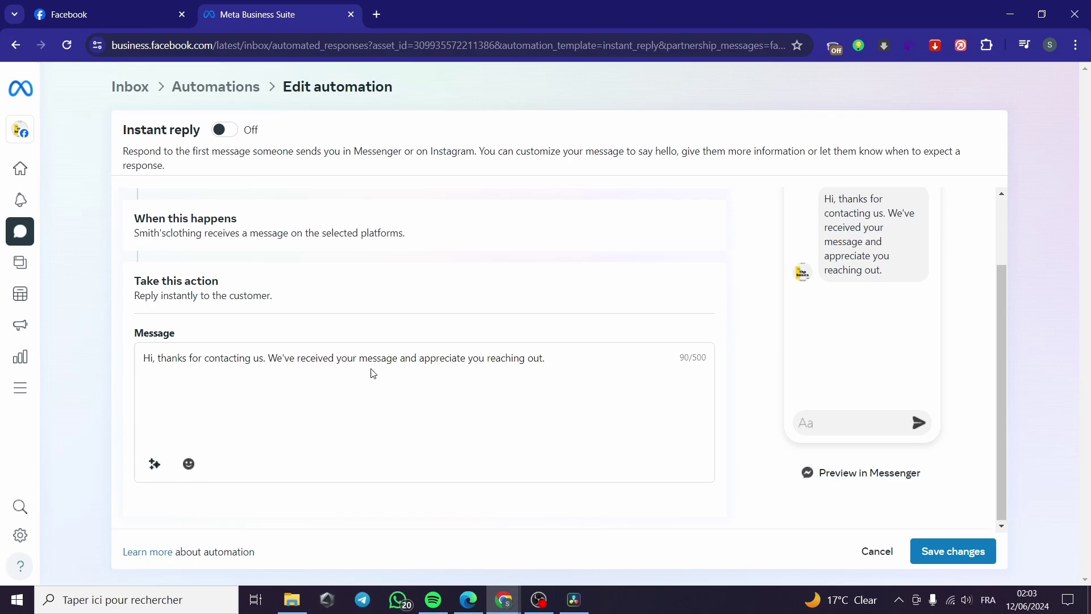
scroll(472, 386, "up", 2)
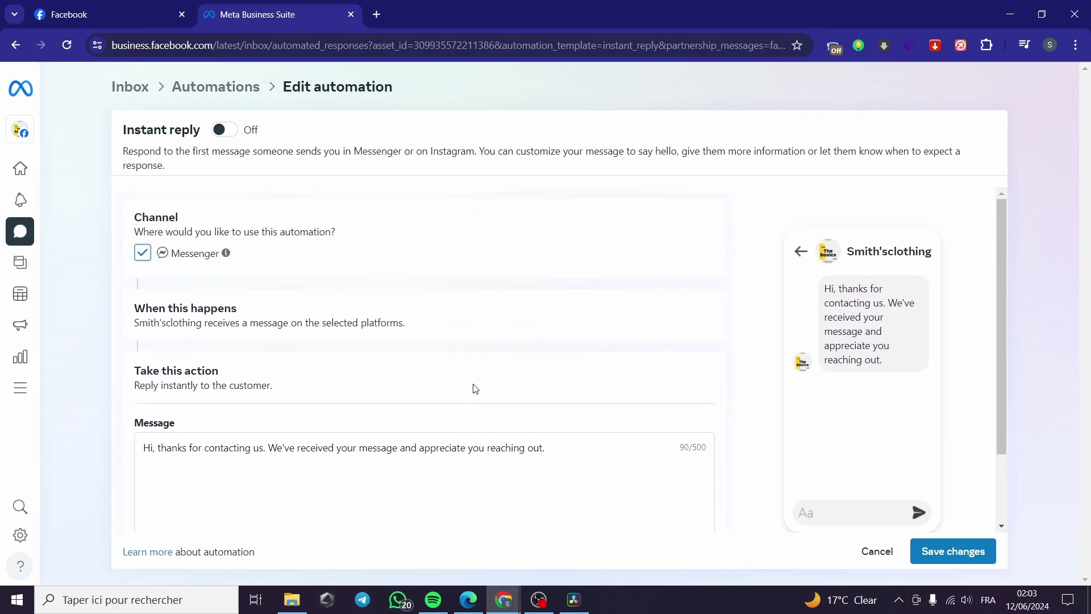
scroll(474, 388, "down", 2)
scroll(472, 387, "up", 2)
left_click(225, 130)
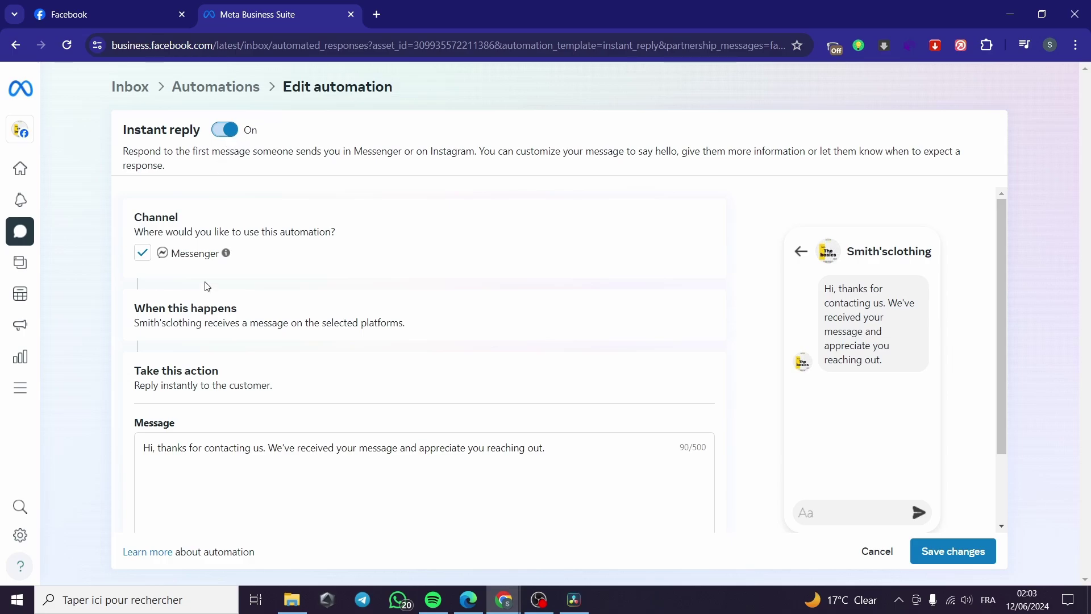
scroll(228, 318, "down", 2)
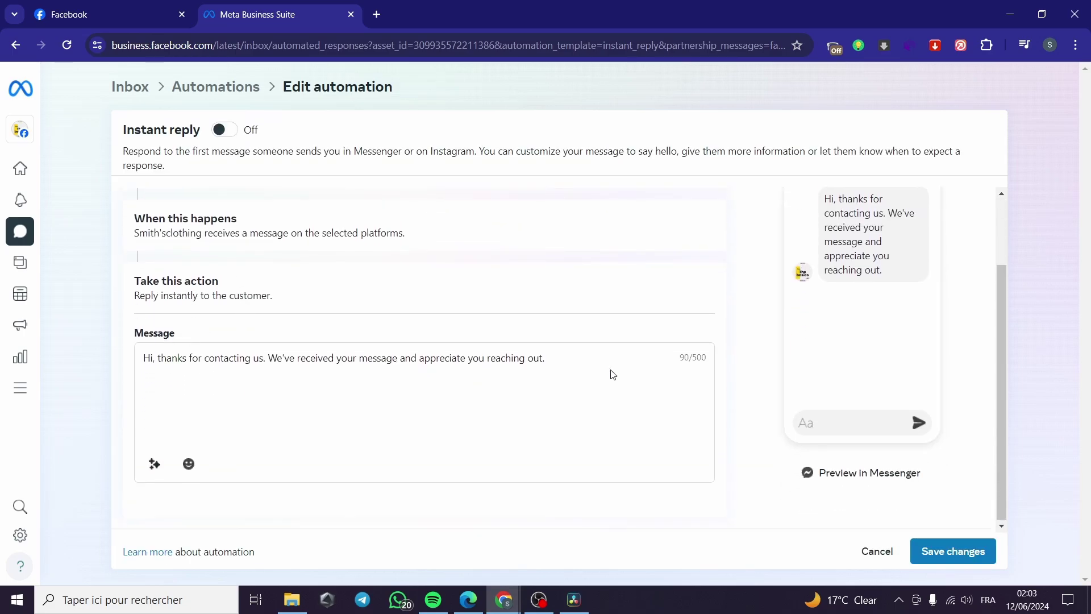
scroll(783, 347, "up", 2)
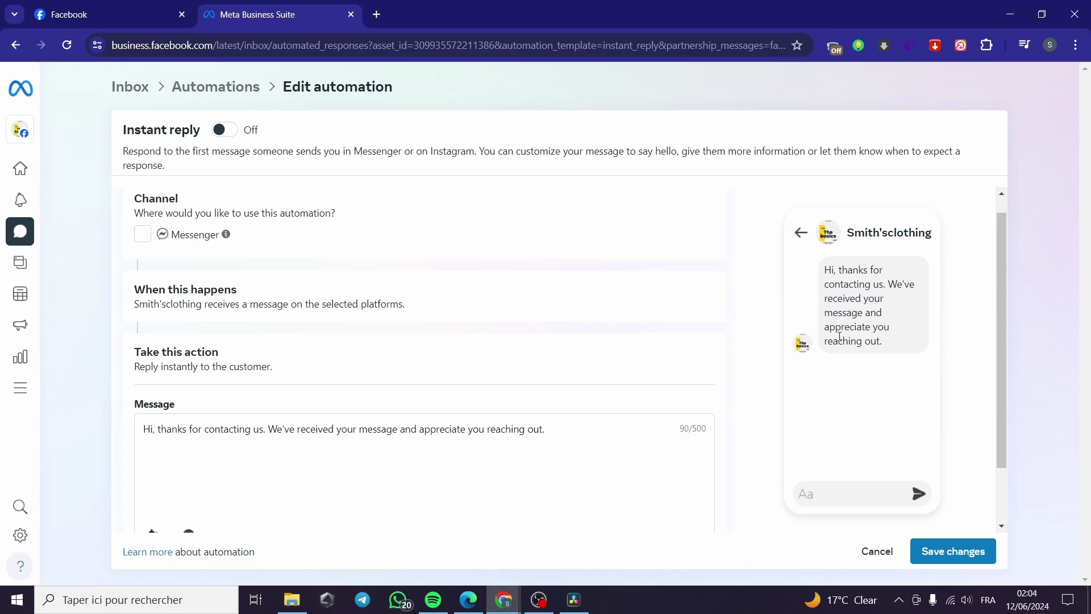
scroll(890, 354, "down", 2)
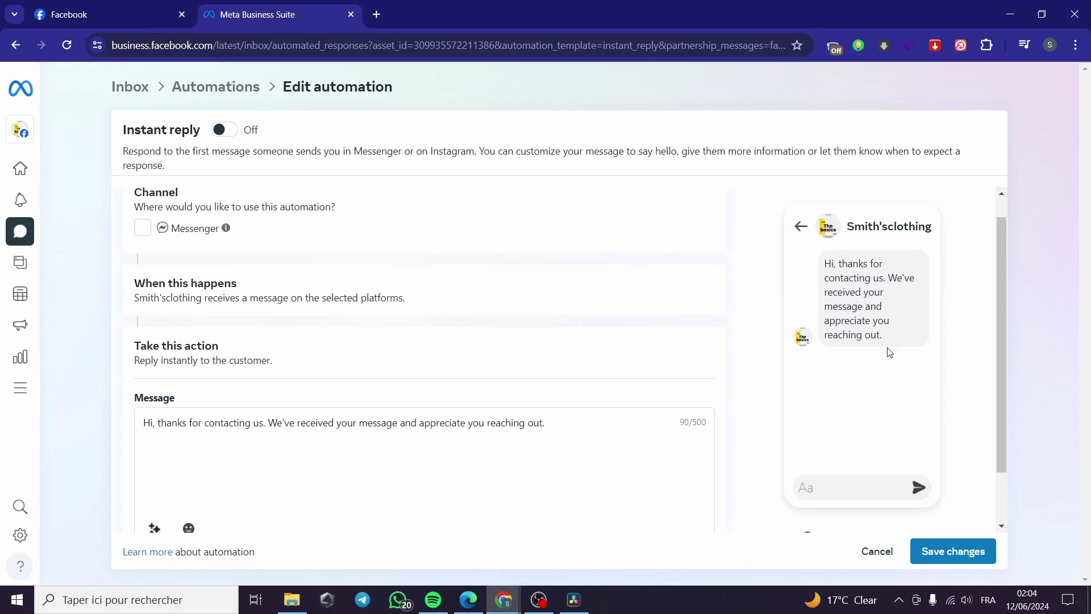
left_click(933, 550)
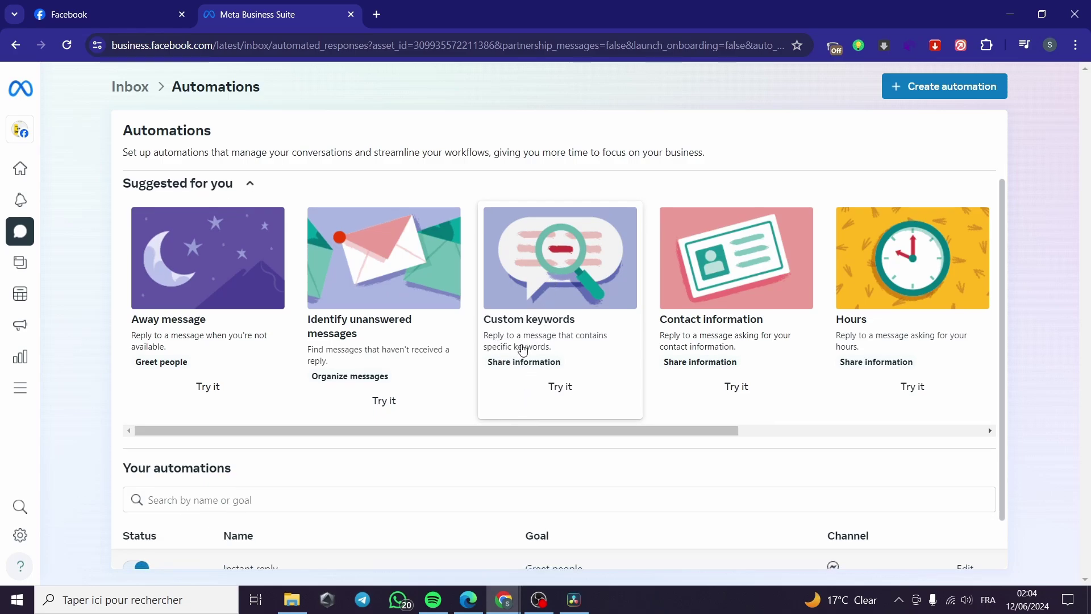
Edit the Frequently asked questions row listed under Your automations.
scroll(518, 348, "down", 1)
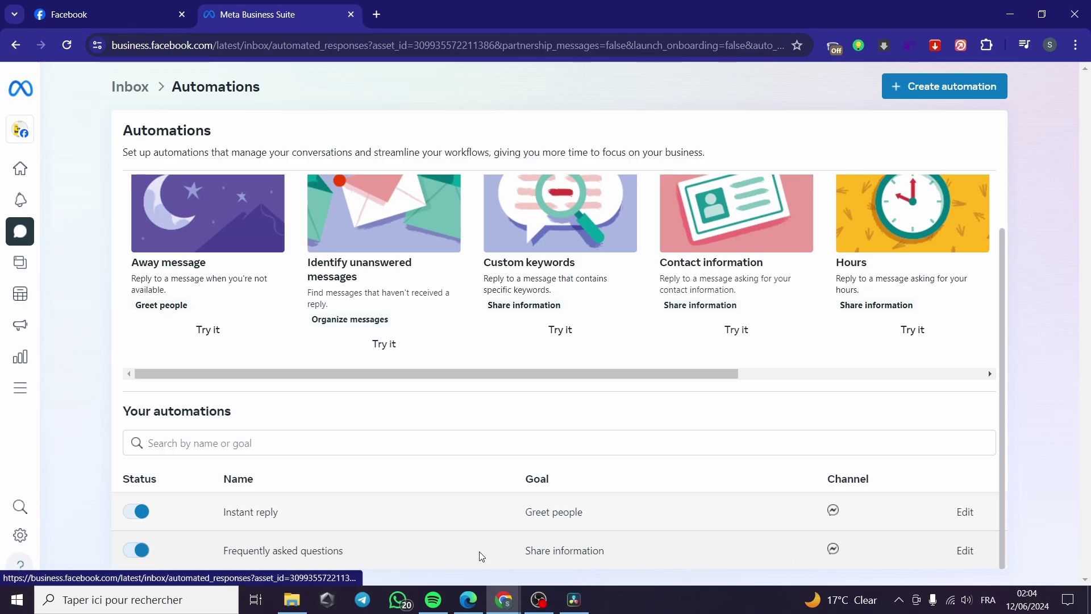
left_click(965, 550)
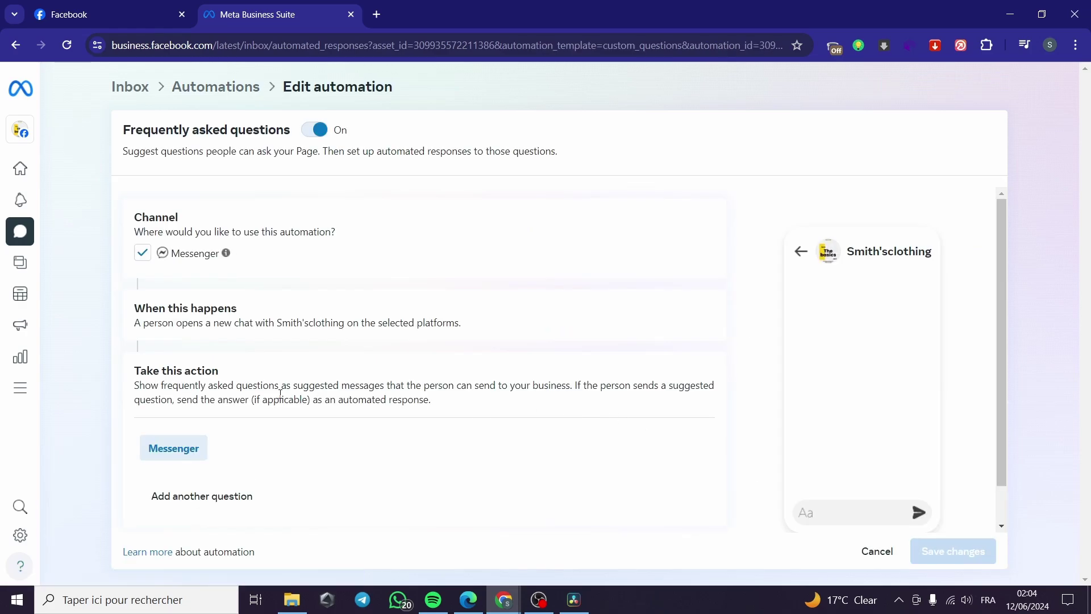
Add Question #1 to the FAQ automation reading 'How much is the shipping ?'.
scroll(280, 392, "down", 1)
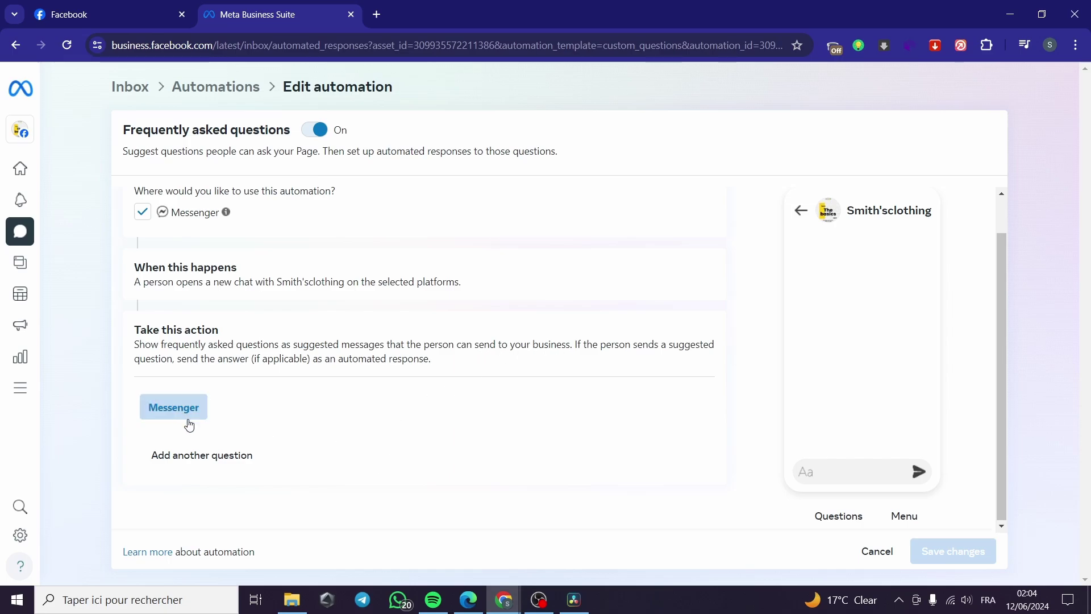
left_click(201, 455)
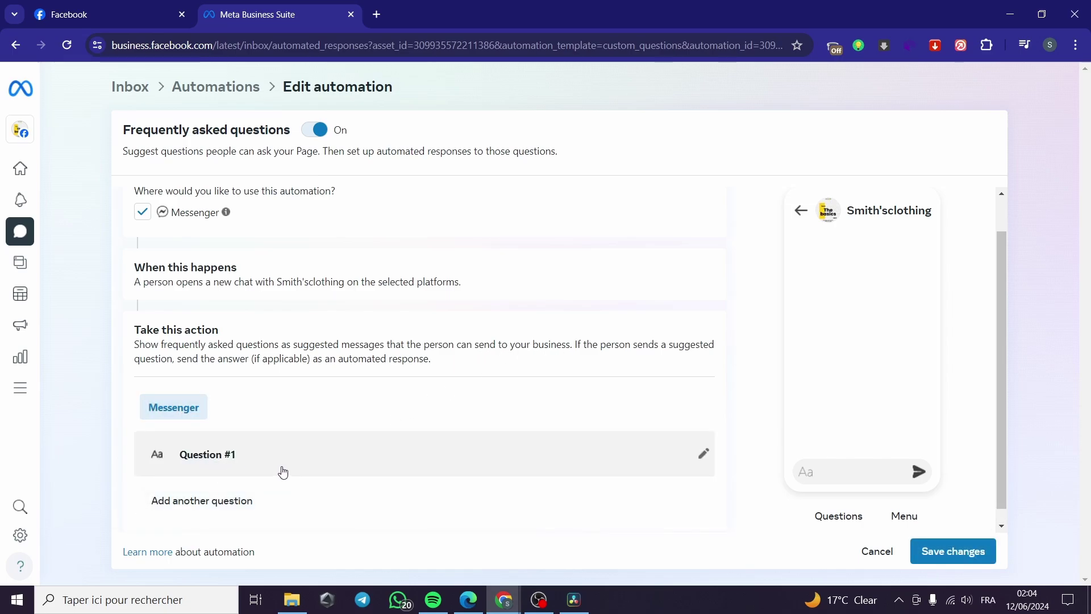
left_click(199, 444)
scroll(256, 463, "down", 2)
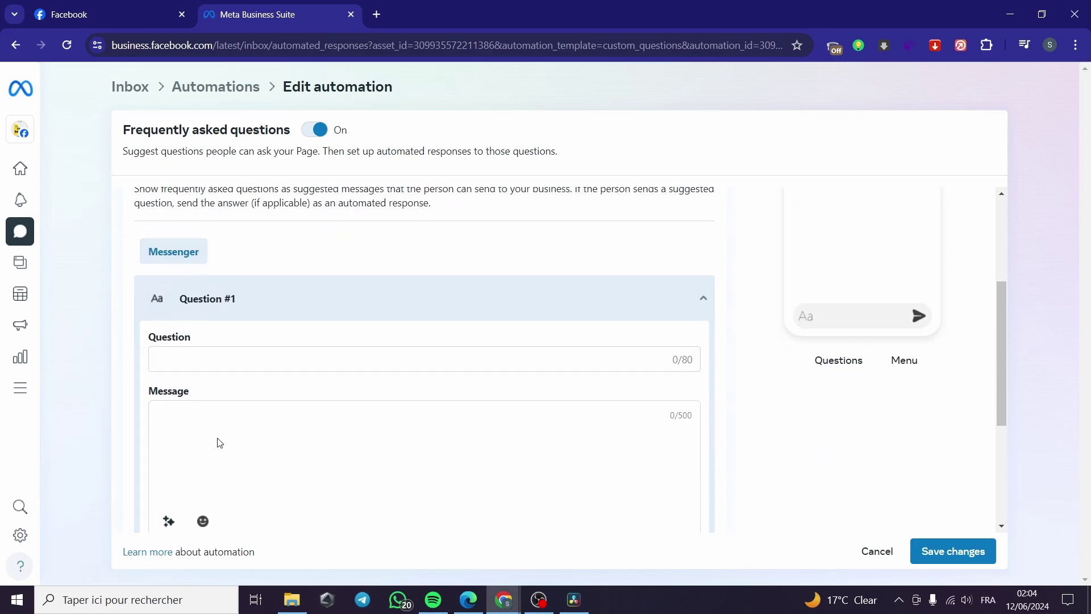
left_click(242, 359)
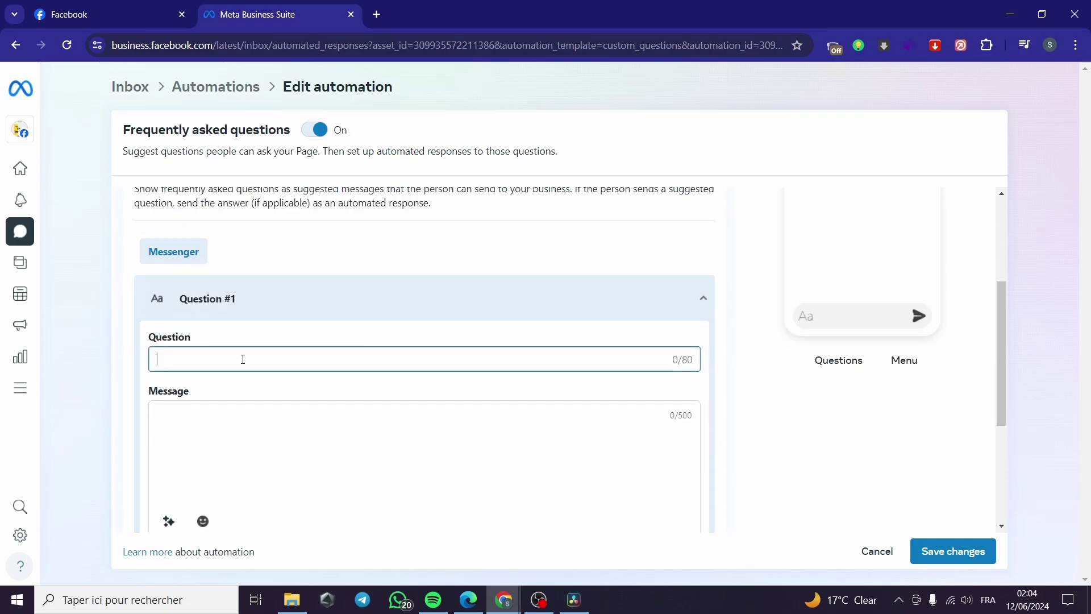
type("H")
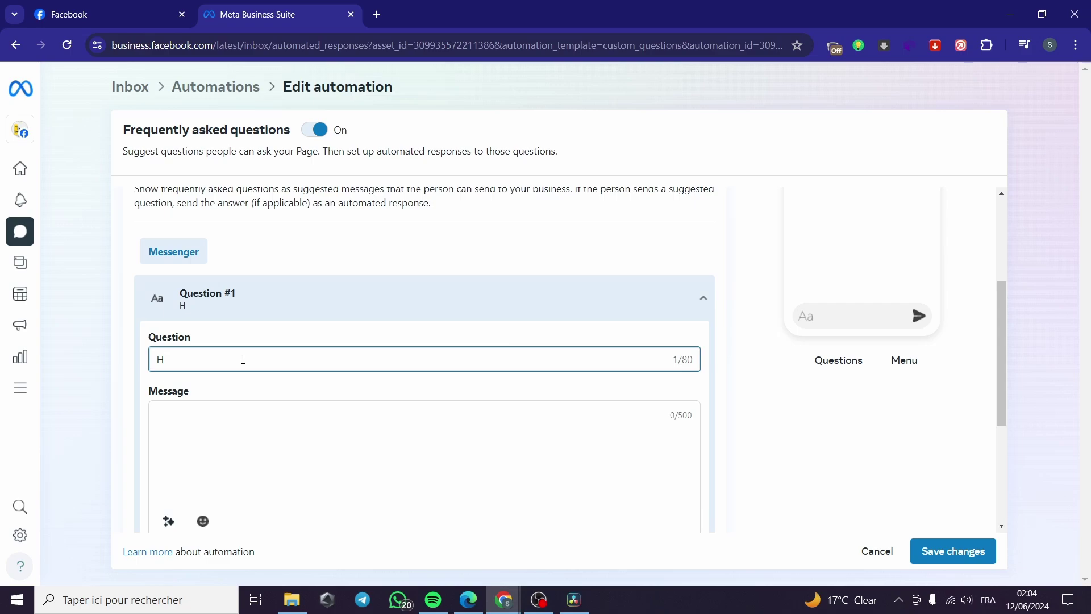
type("ow much is the ")
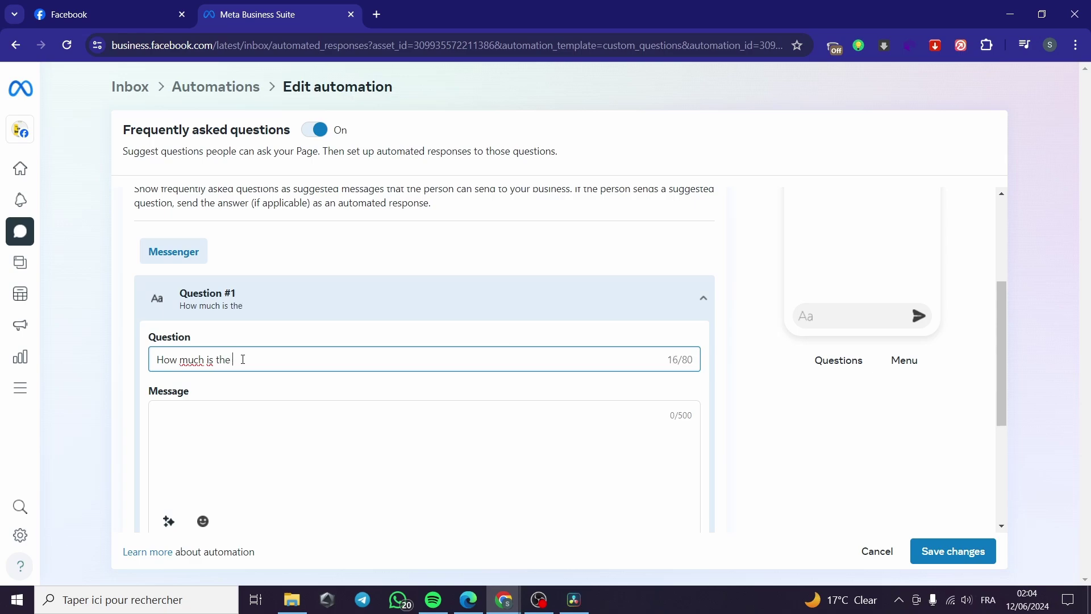
type("shipping")
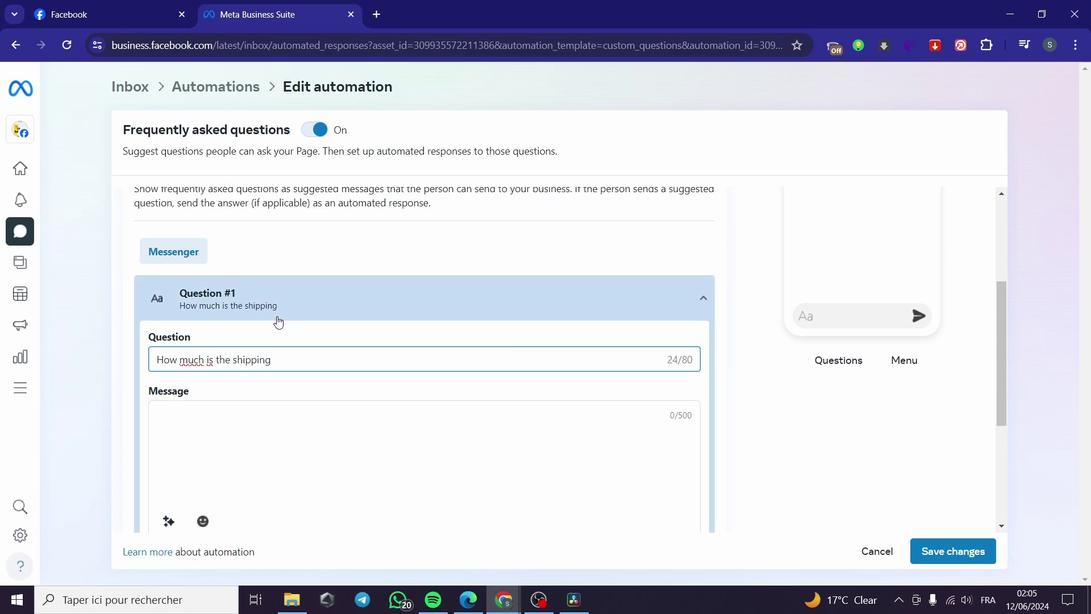
type(" ?")
Write the shipping reply: free international shipping over 75$, otherwise it costs 25$.
left_click(191, 424)
scroll(187, 412, "down", 1)
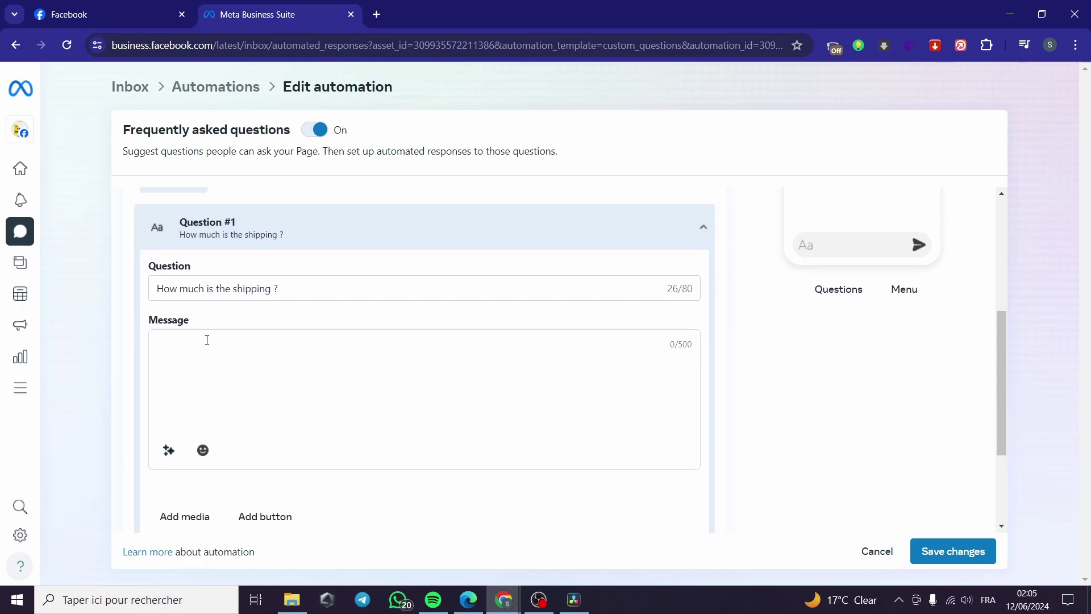
scroll(224, 348, "down", 2)
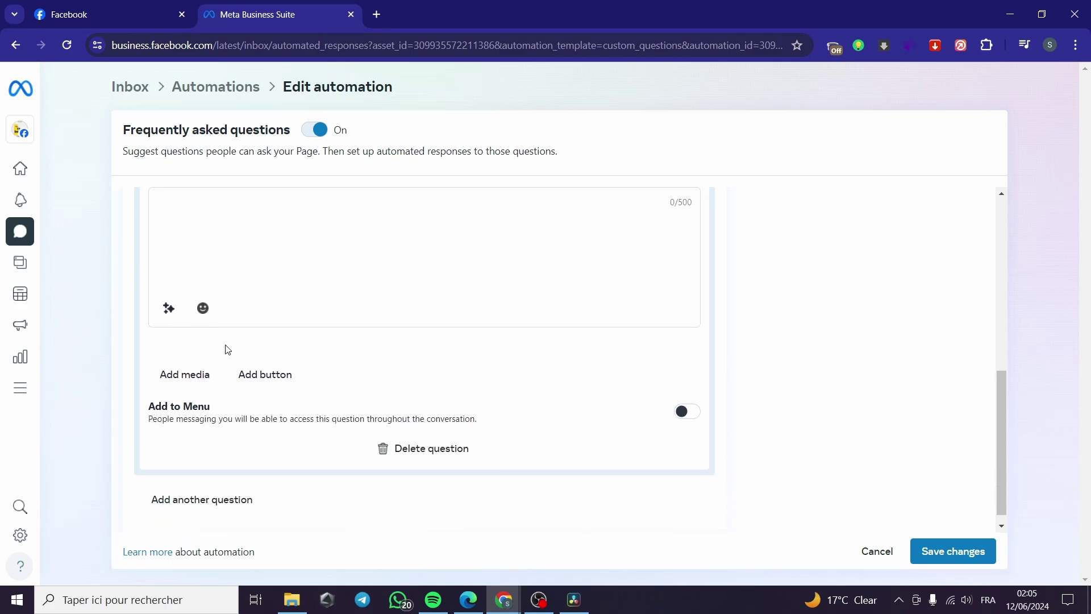
scroll(228, 349, "up", 1)
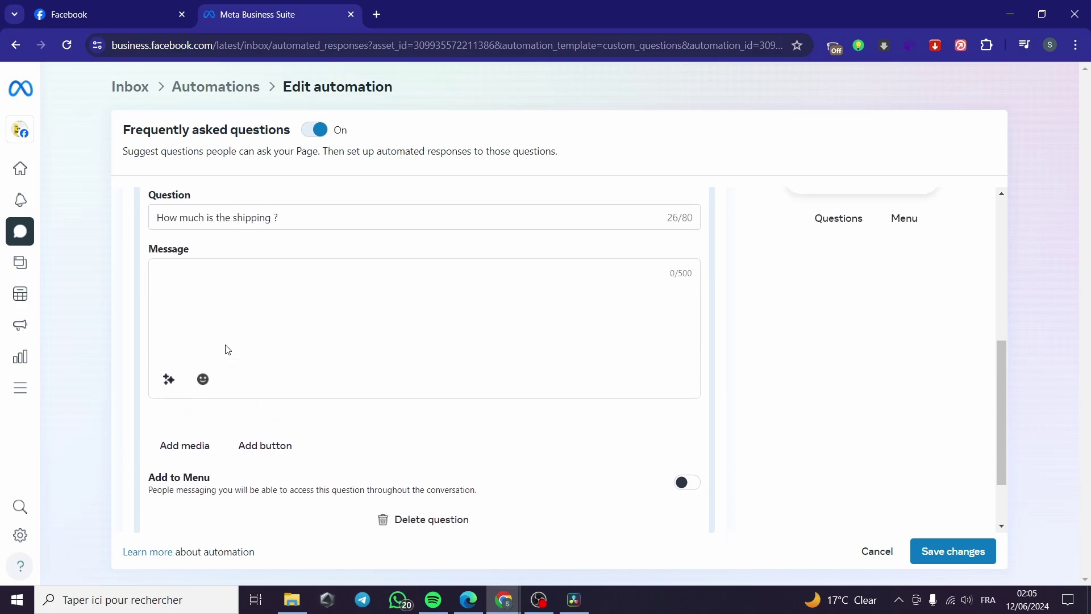
type("We offer a n internation free shipp")
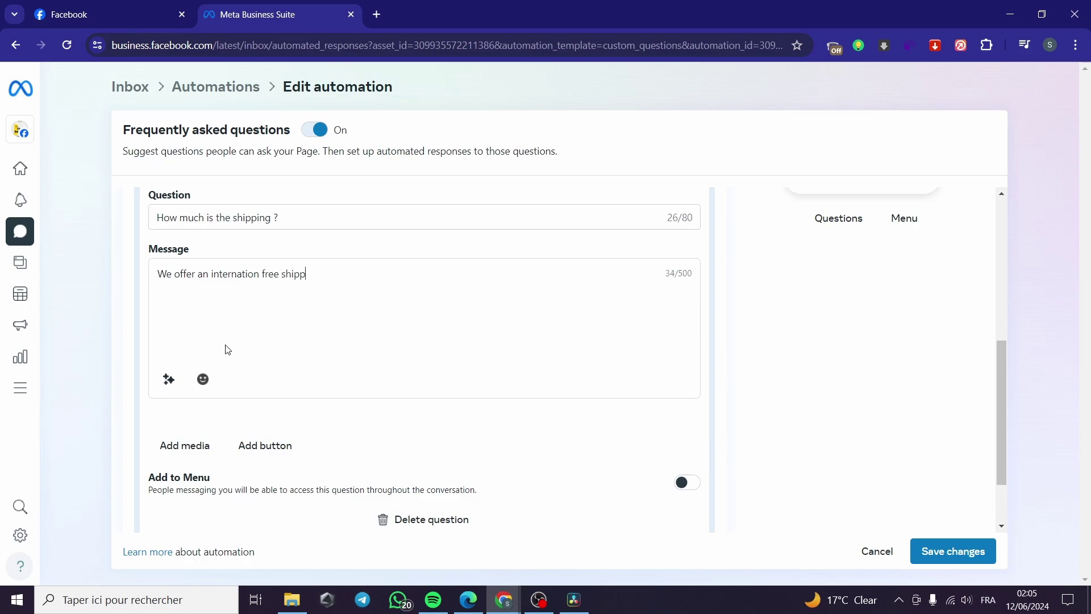
type("ing ove")
type("$")
type(" but the")
type(" sta")
key("BackSpace")
key("BackSpace")
type("under that i")
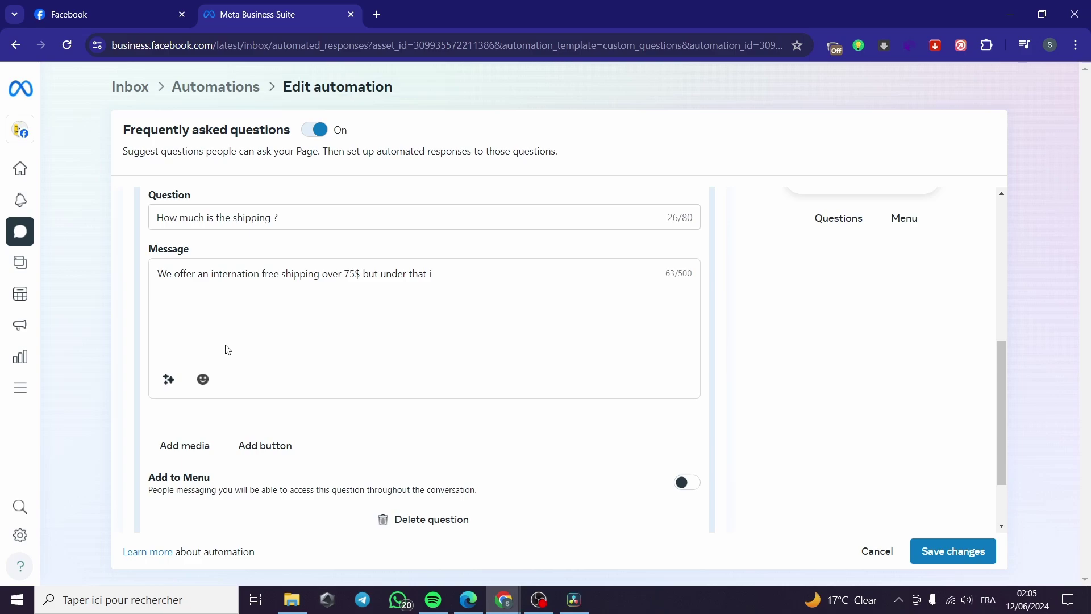
type("t will cost you 25$.")
scroll(686, 529, "down", 2)
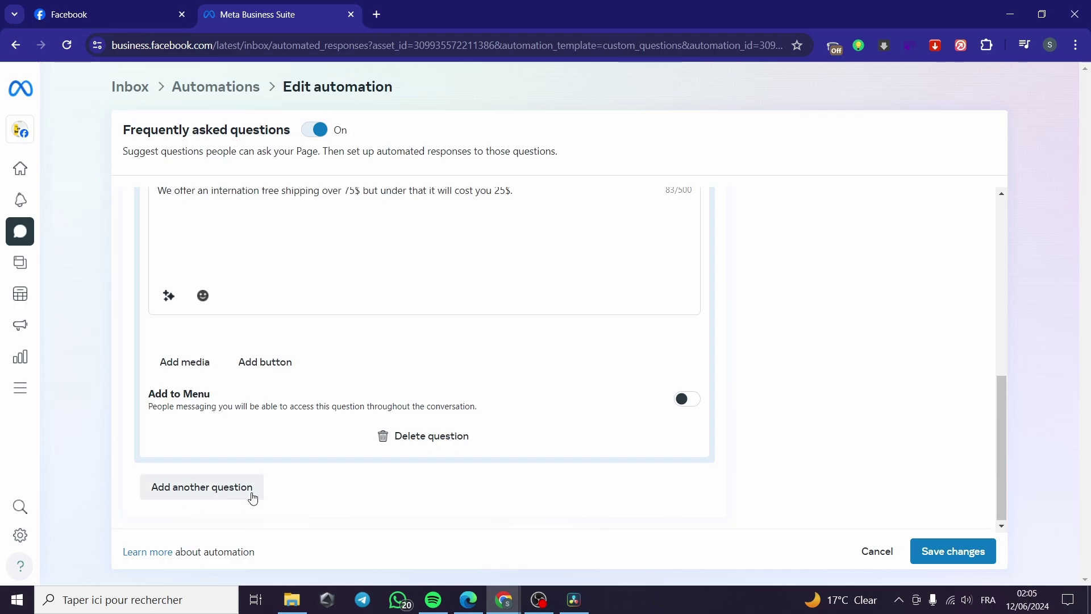
Save the FAQ automation changes and return to the Smith'sclothing Business Suite Home.
left_click(932, 551)
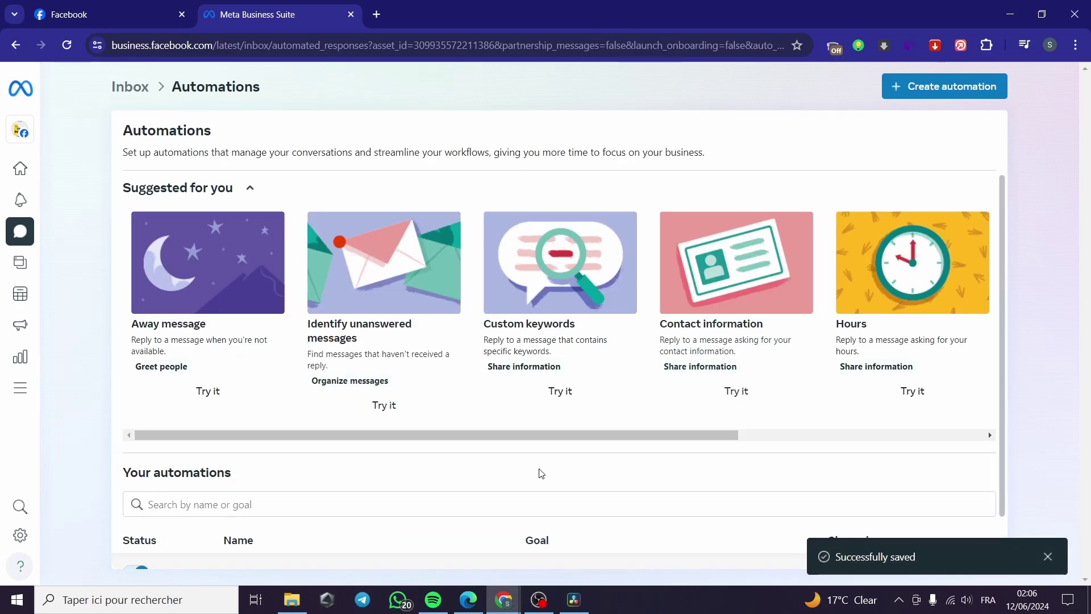
scroll(541, 473, "down", 1)
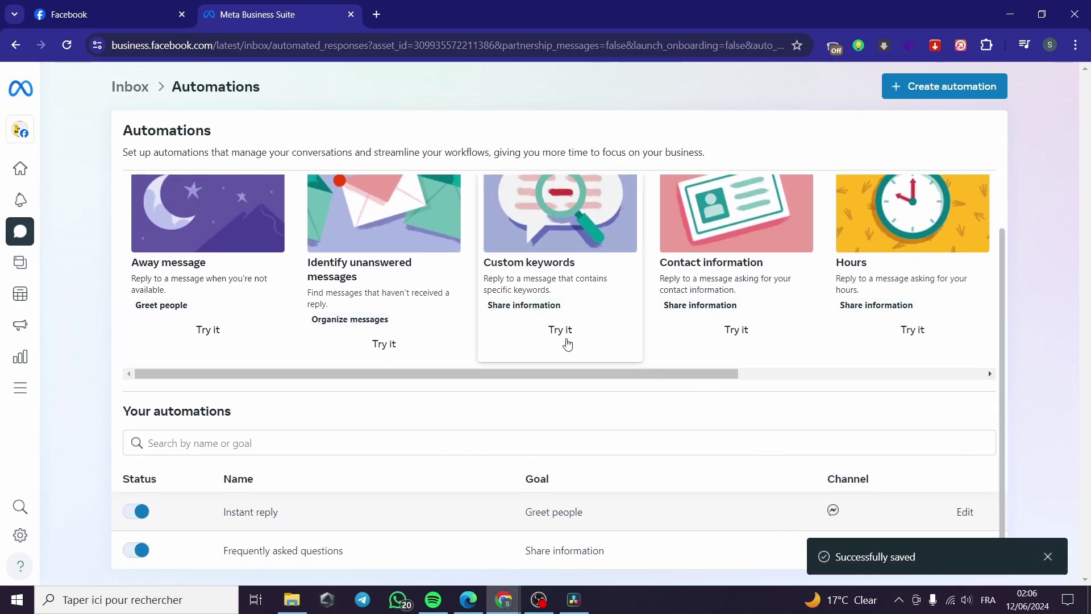
mouse_move(23, 142)
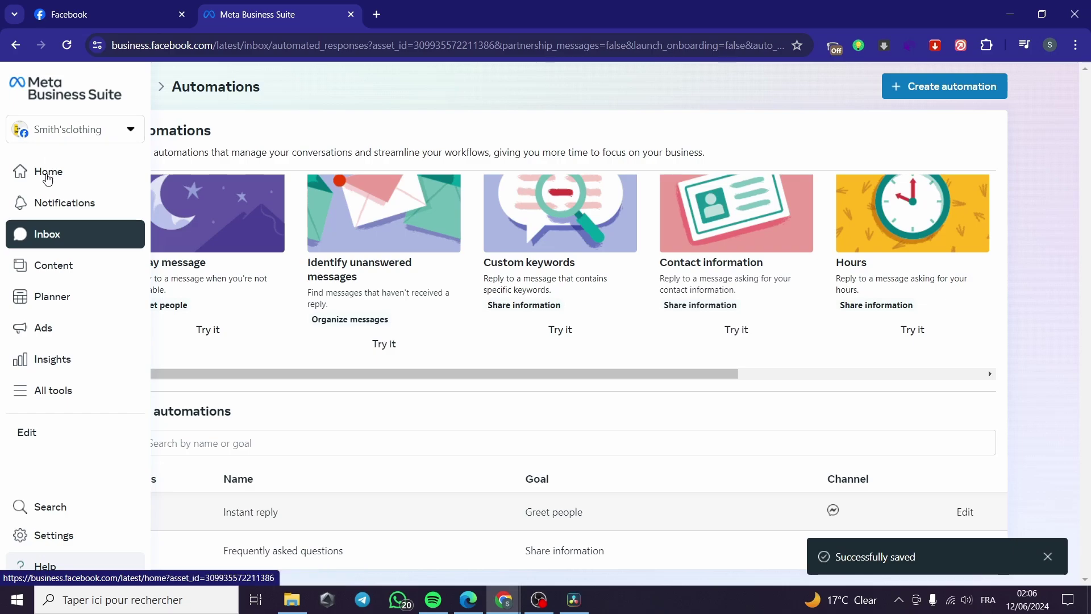
left_click(45, 171)
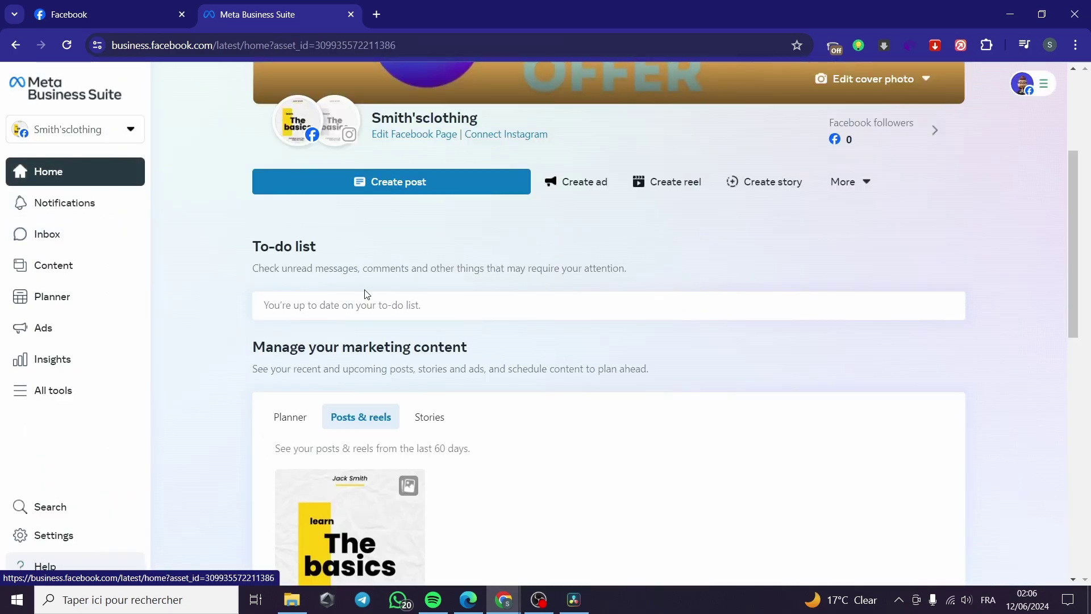
scroll(681, 345, "down", 4)
scroll(630, 330, "up", 7)
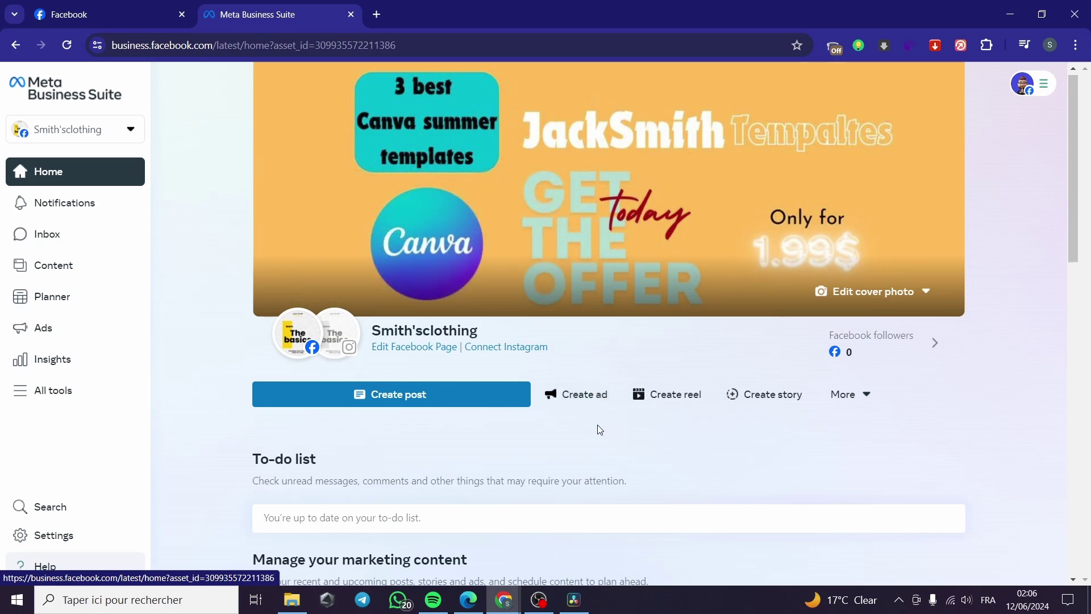
In the Shopify admin, open Products and bring up the Sweater Weather Staple product page.
left_click(471, 609)
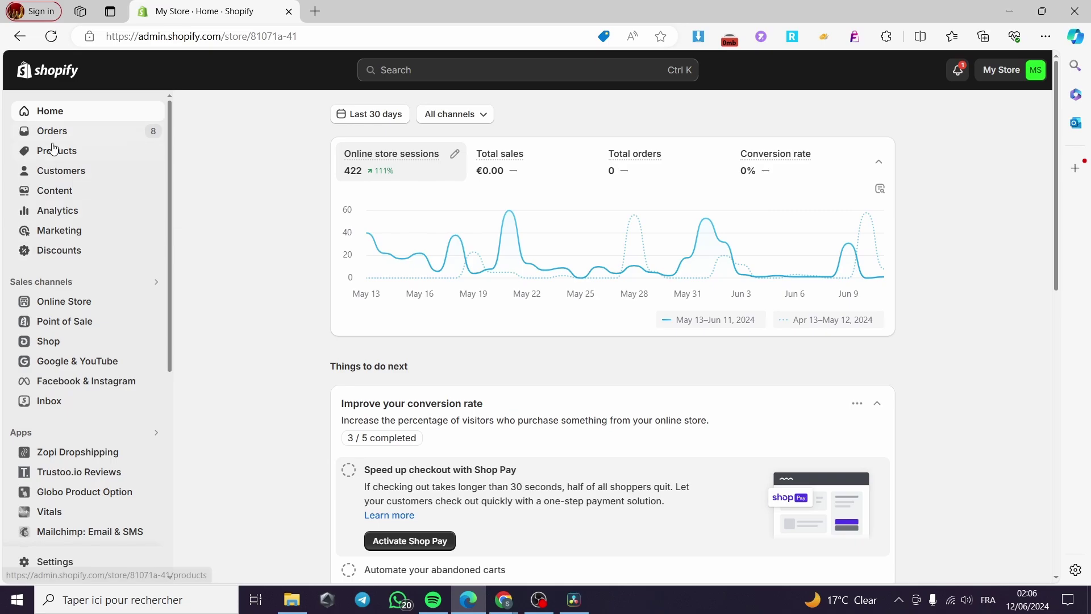
left_click(131, 152)
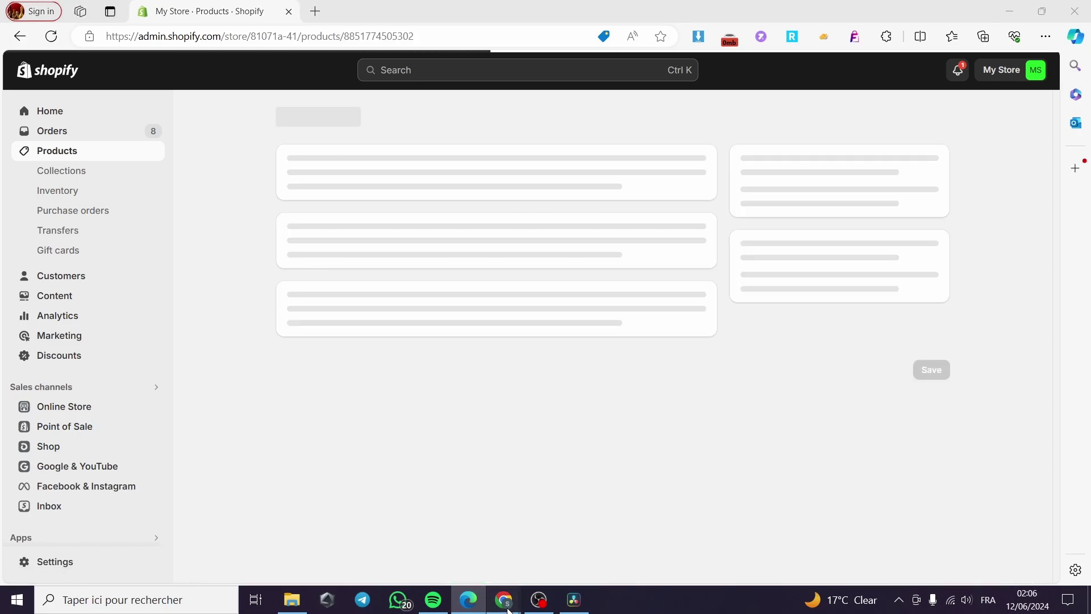
mouse_move(505, 603)
left_click(583, 545)
scroll(537, 419, "down", 2)
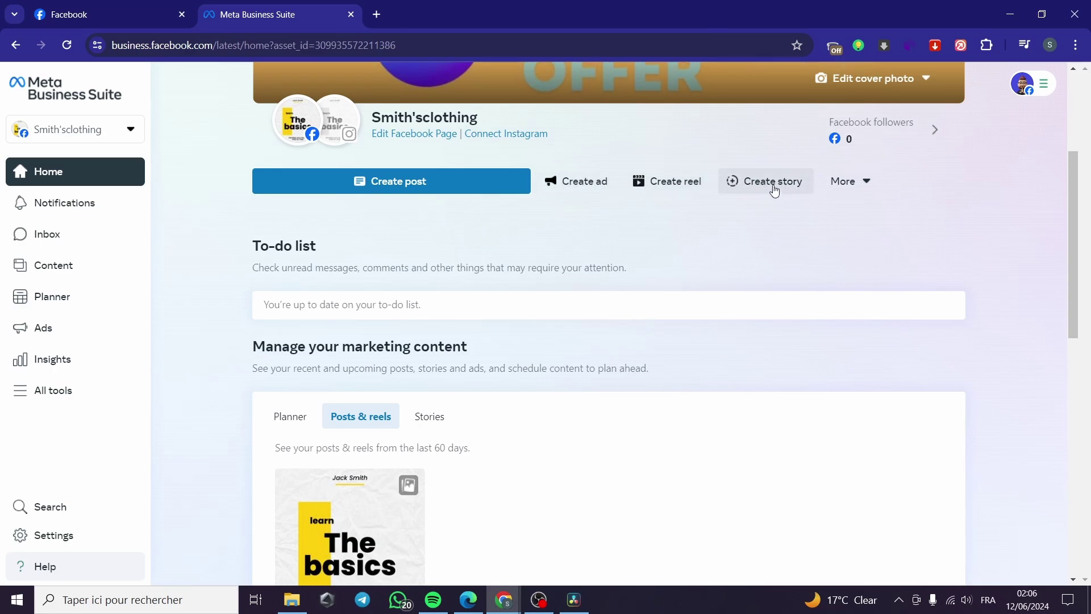
left_click(468, 600)
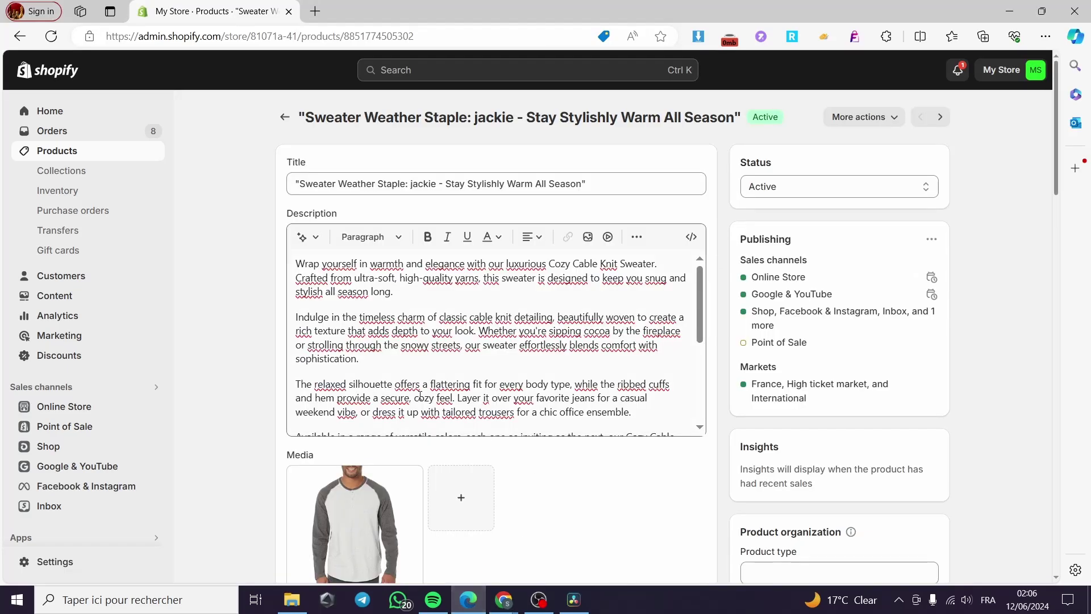
scroll(540, 397, "down", 1)
scroll(540, 397, "up", 1)
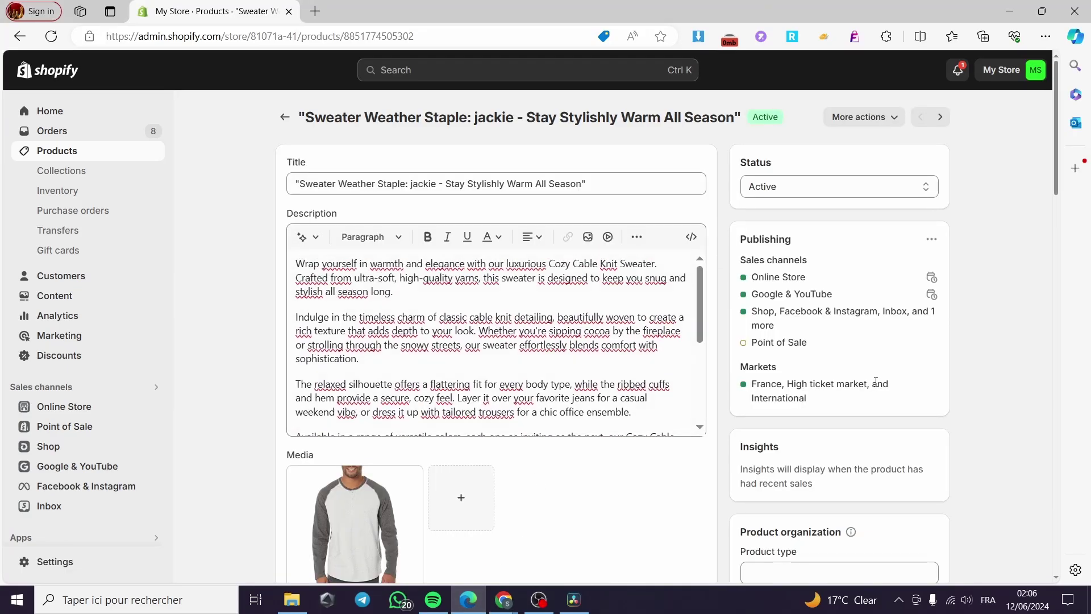